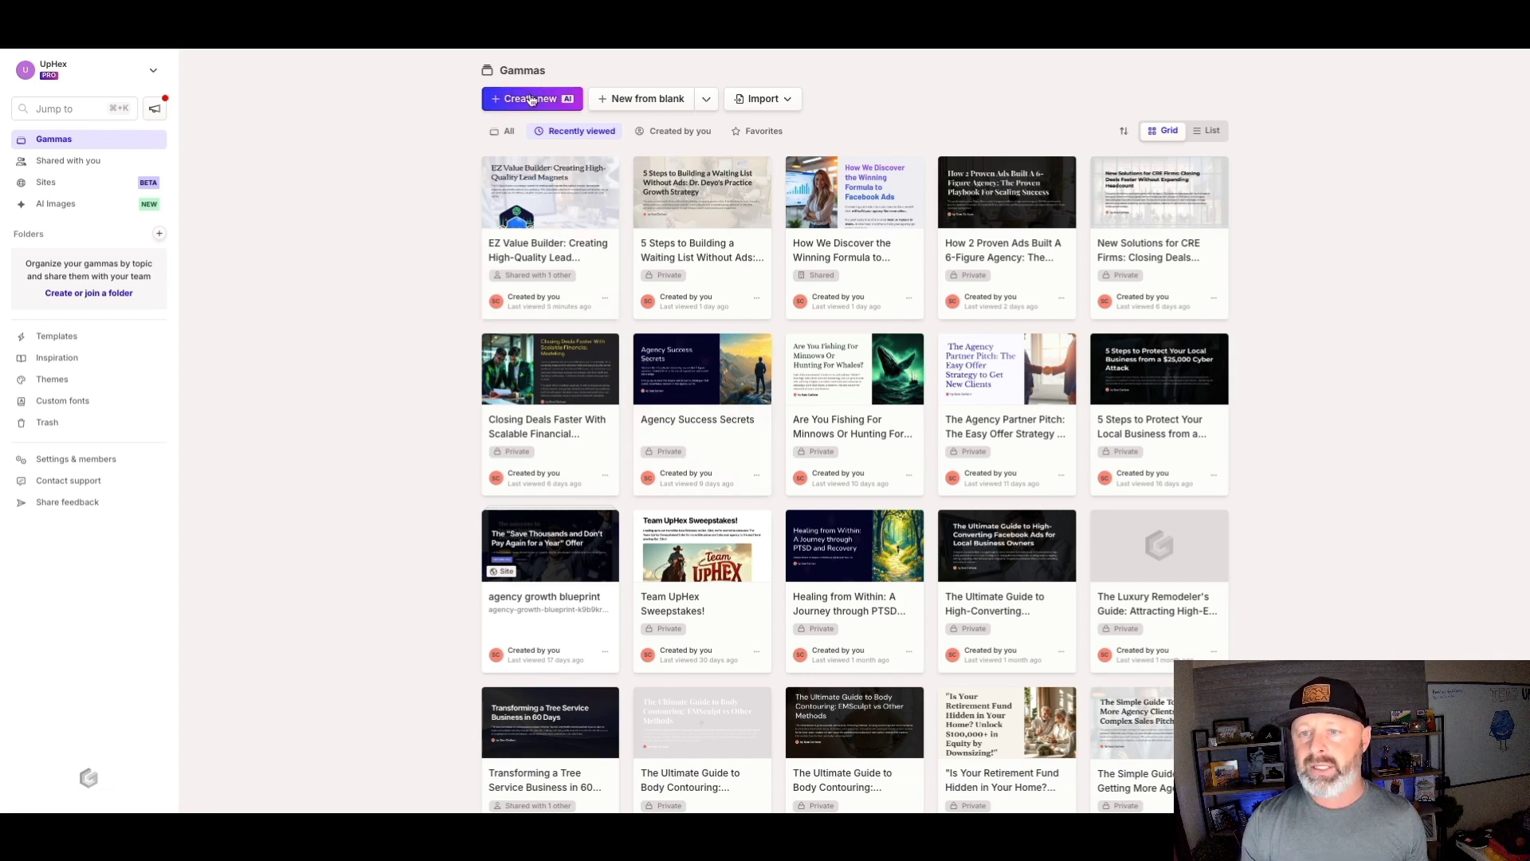
# Step: Start a new gamma with AI from the Gammas dashboard
pyautogui.click(531, 99)
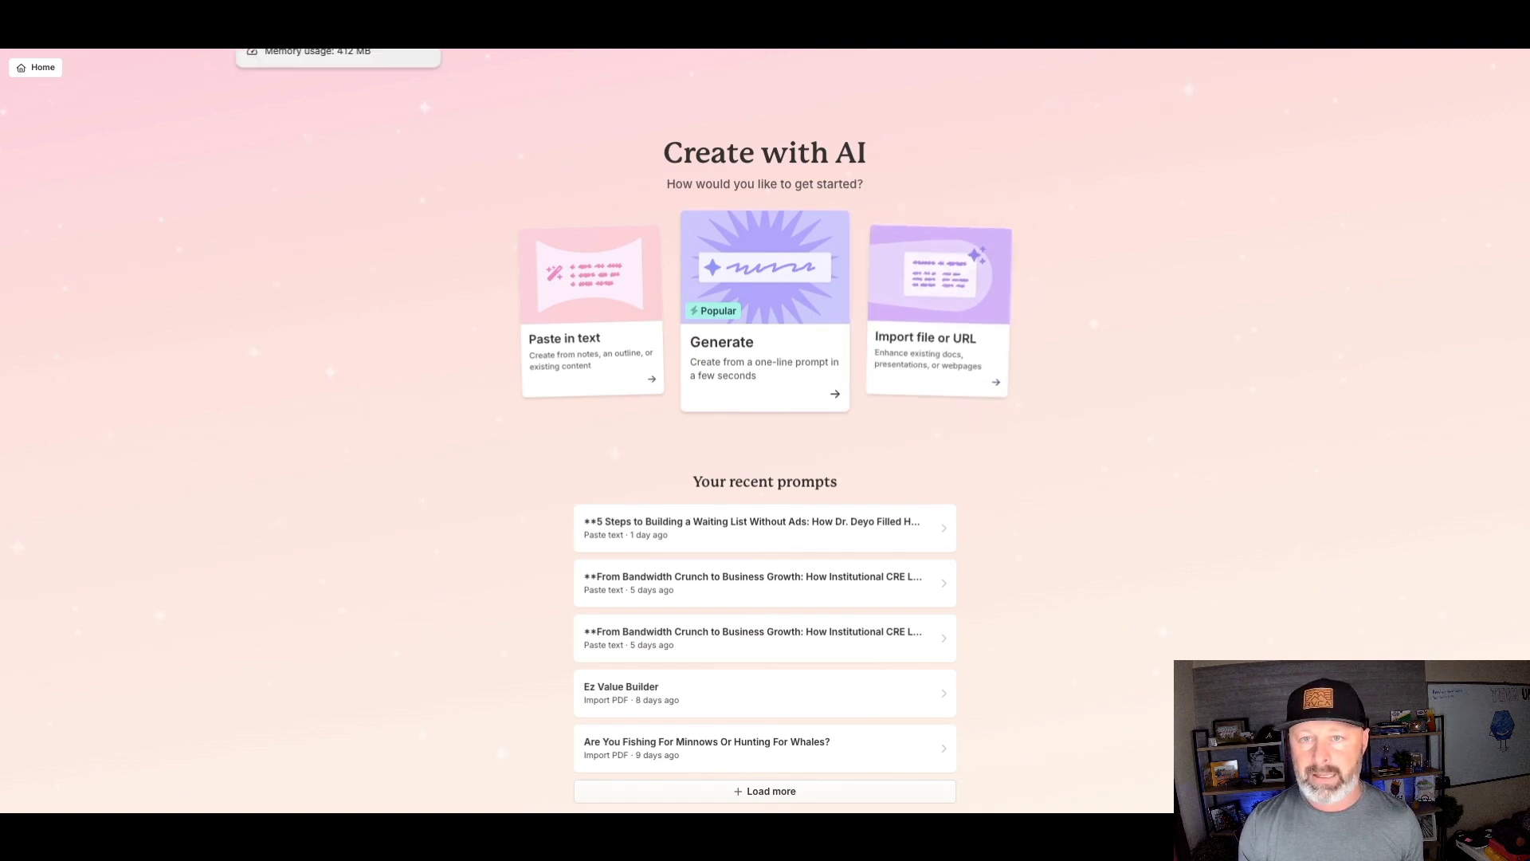
pyautogui.hotkey('ctrl', 'Tab')
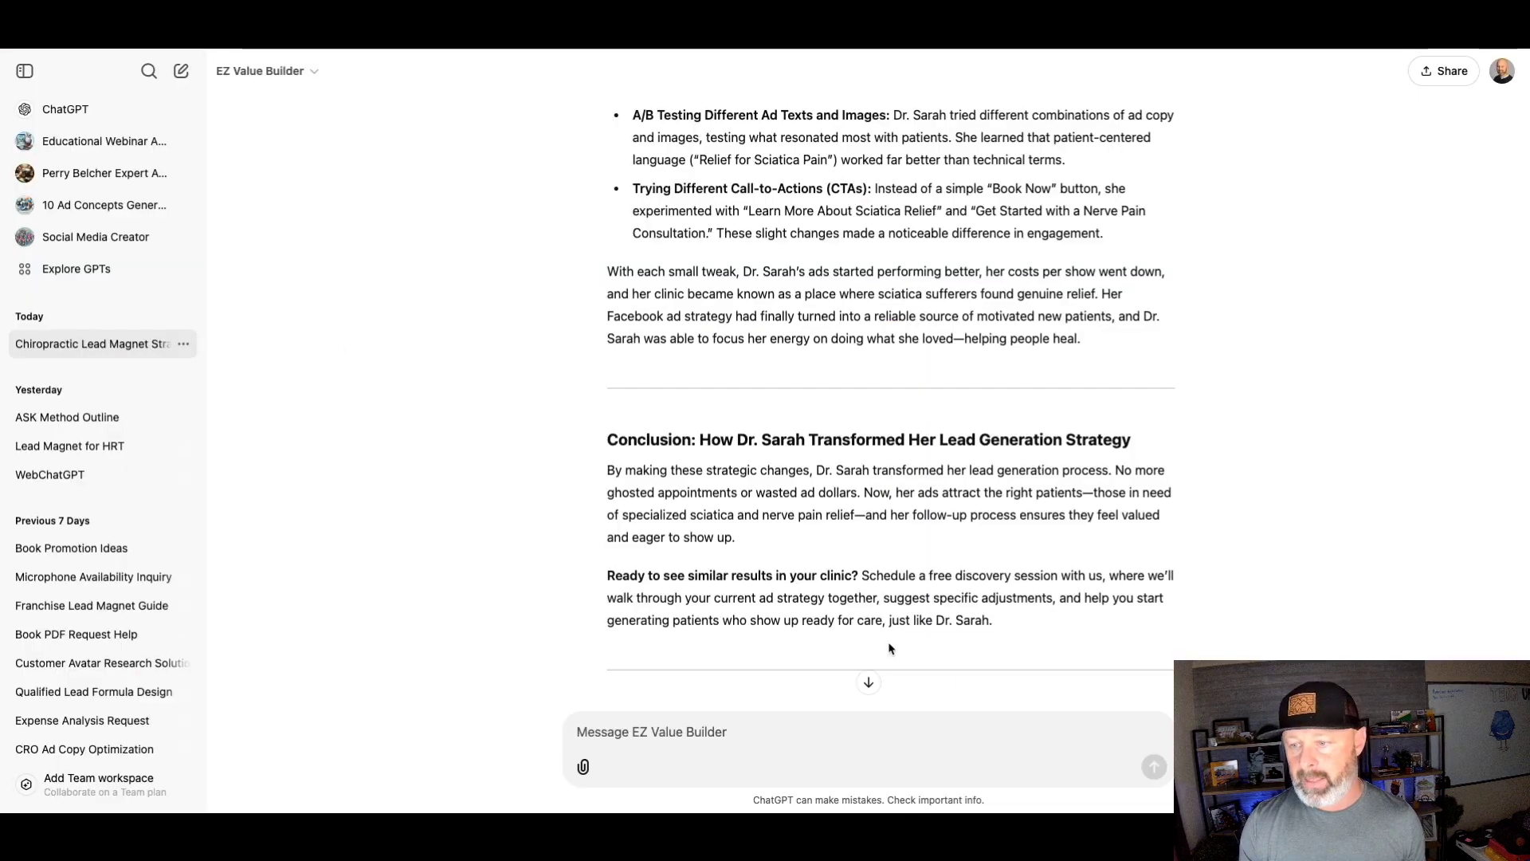
# Step: Highlight the full Dr. Sarah lead-generation guide in ChatGPT and return to Gamma
pyautogui.moveTo(1006, 621); pyautogui.dragTo(603, 446)
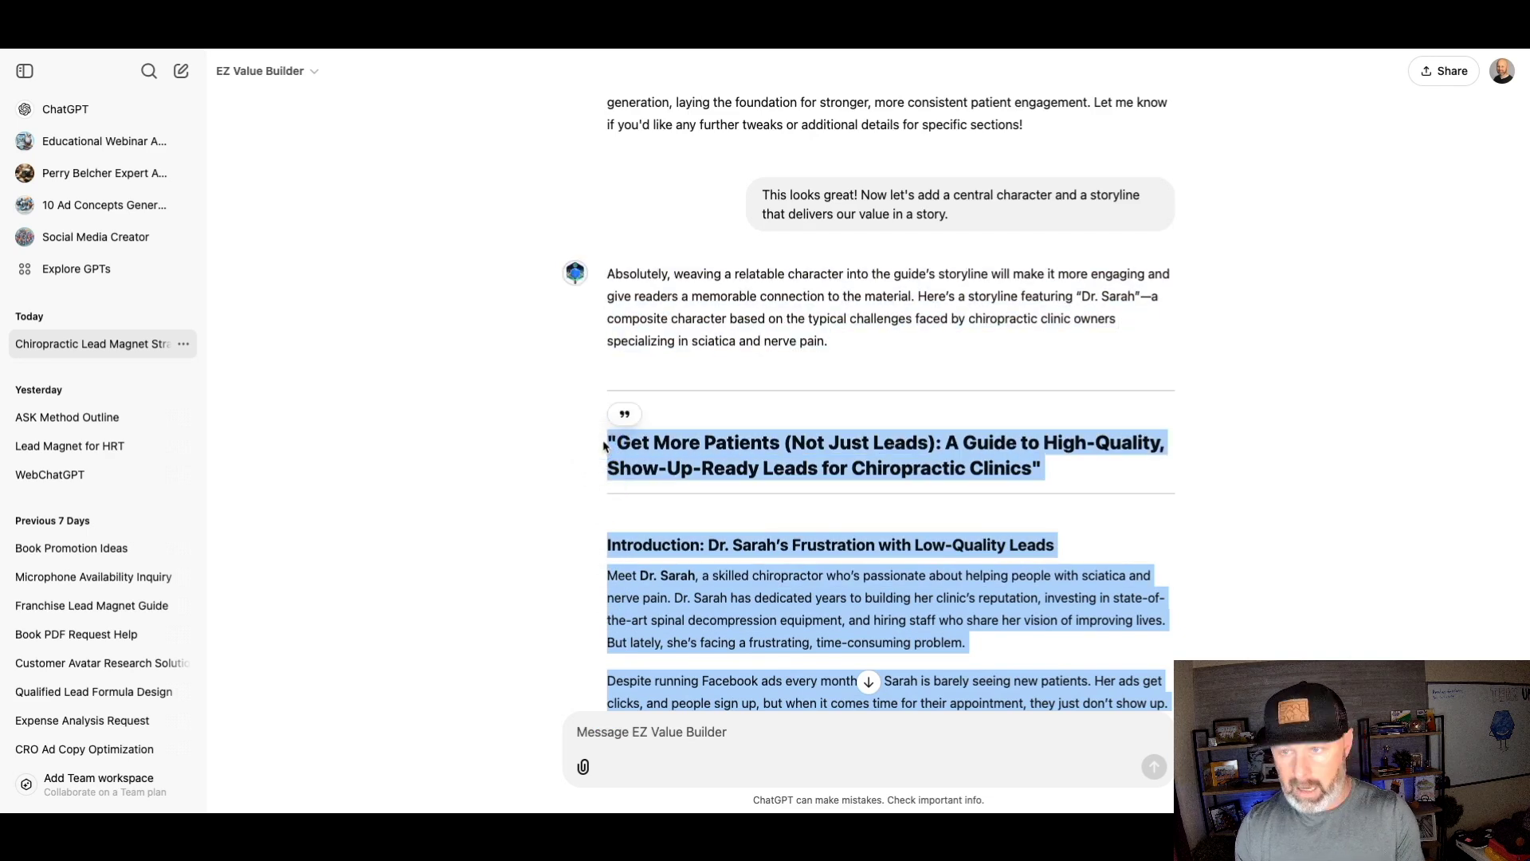
pyautogui.press('super+Tab')
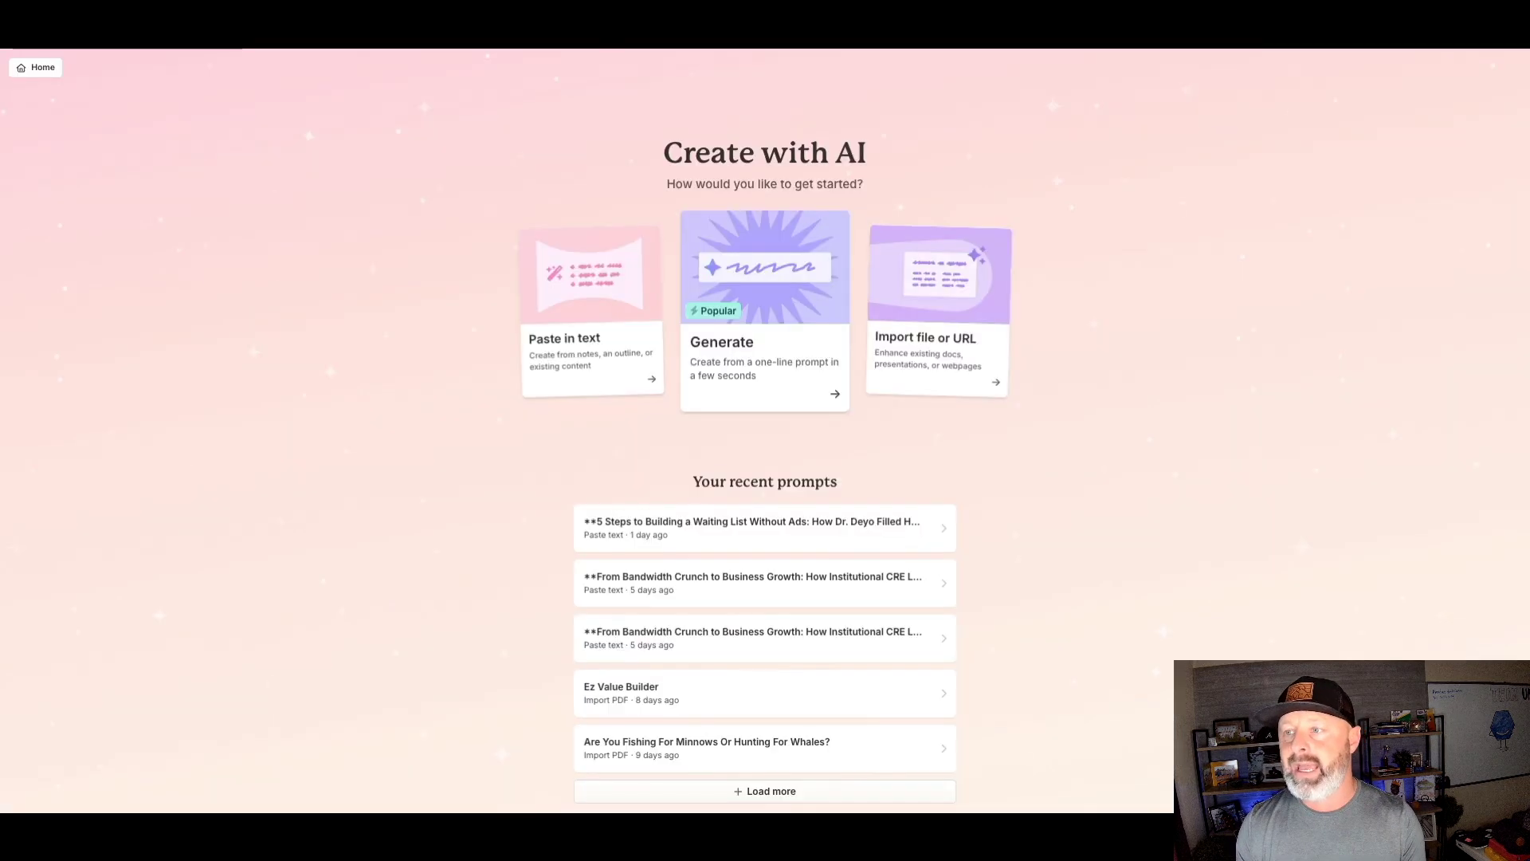
# Step: Paste the Dr. Sarah guide as source text and choose Document as the format
pyautogui.click(591, 360)
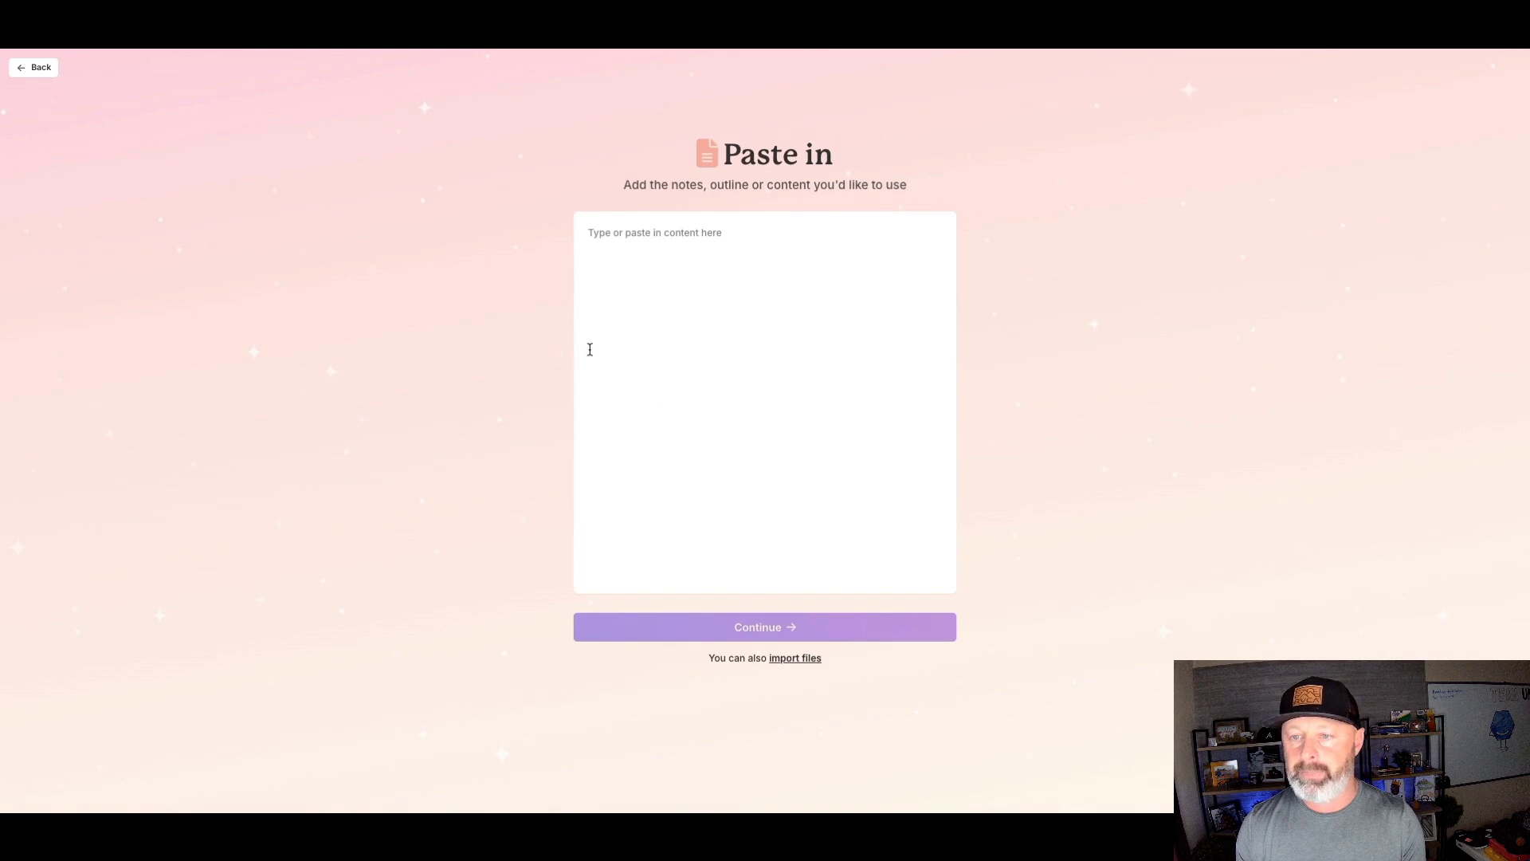
pyautogui.click(651, 240)
pyautogui.press('super+v')
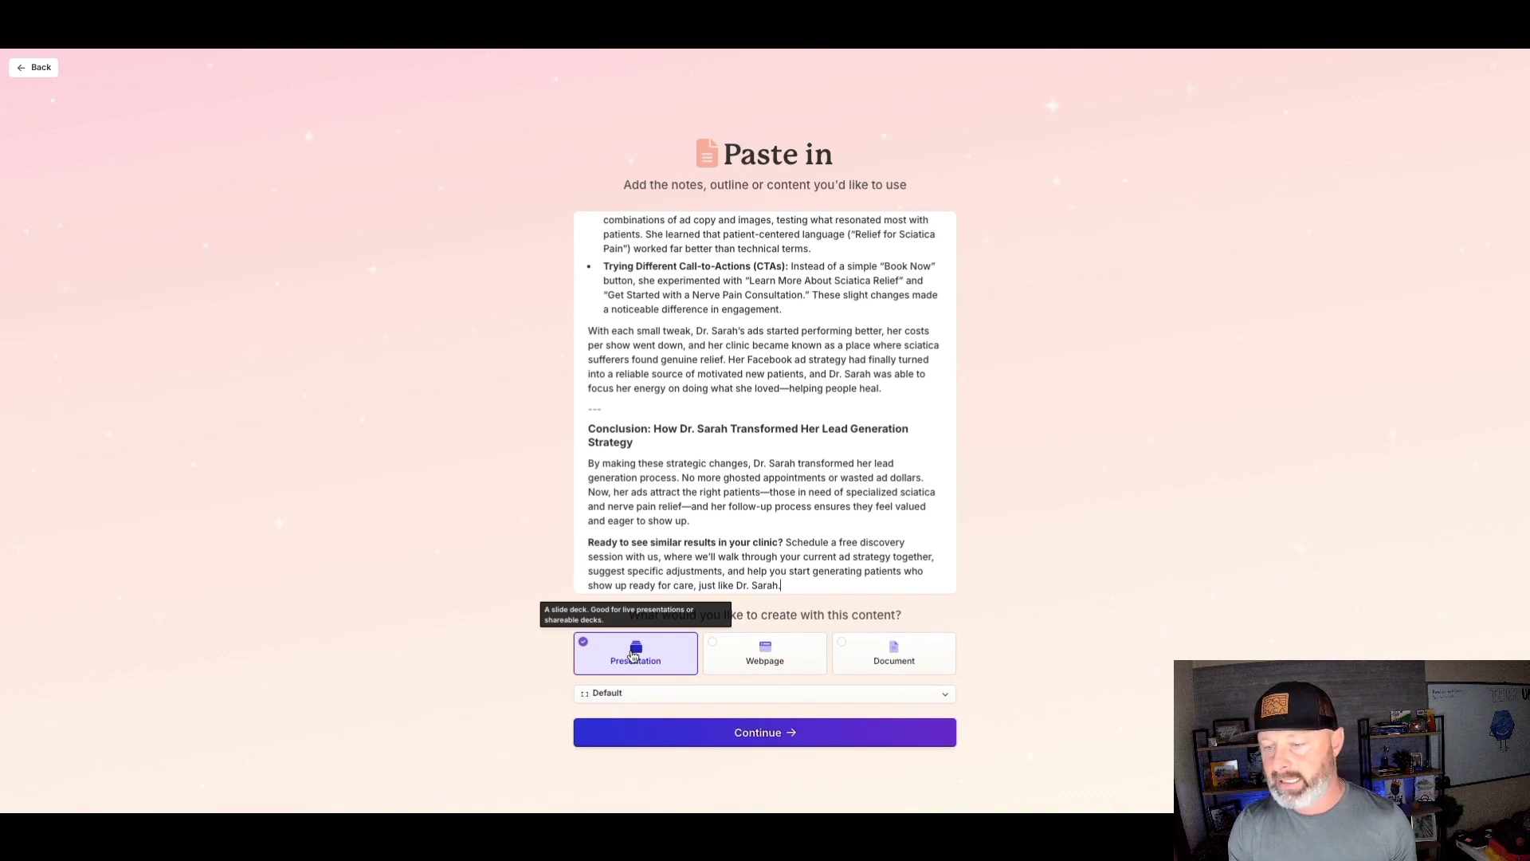
pyautogui.click(886, 656)
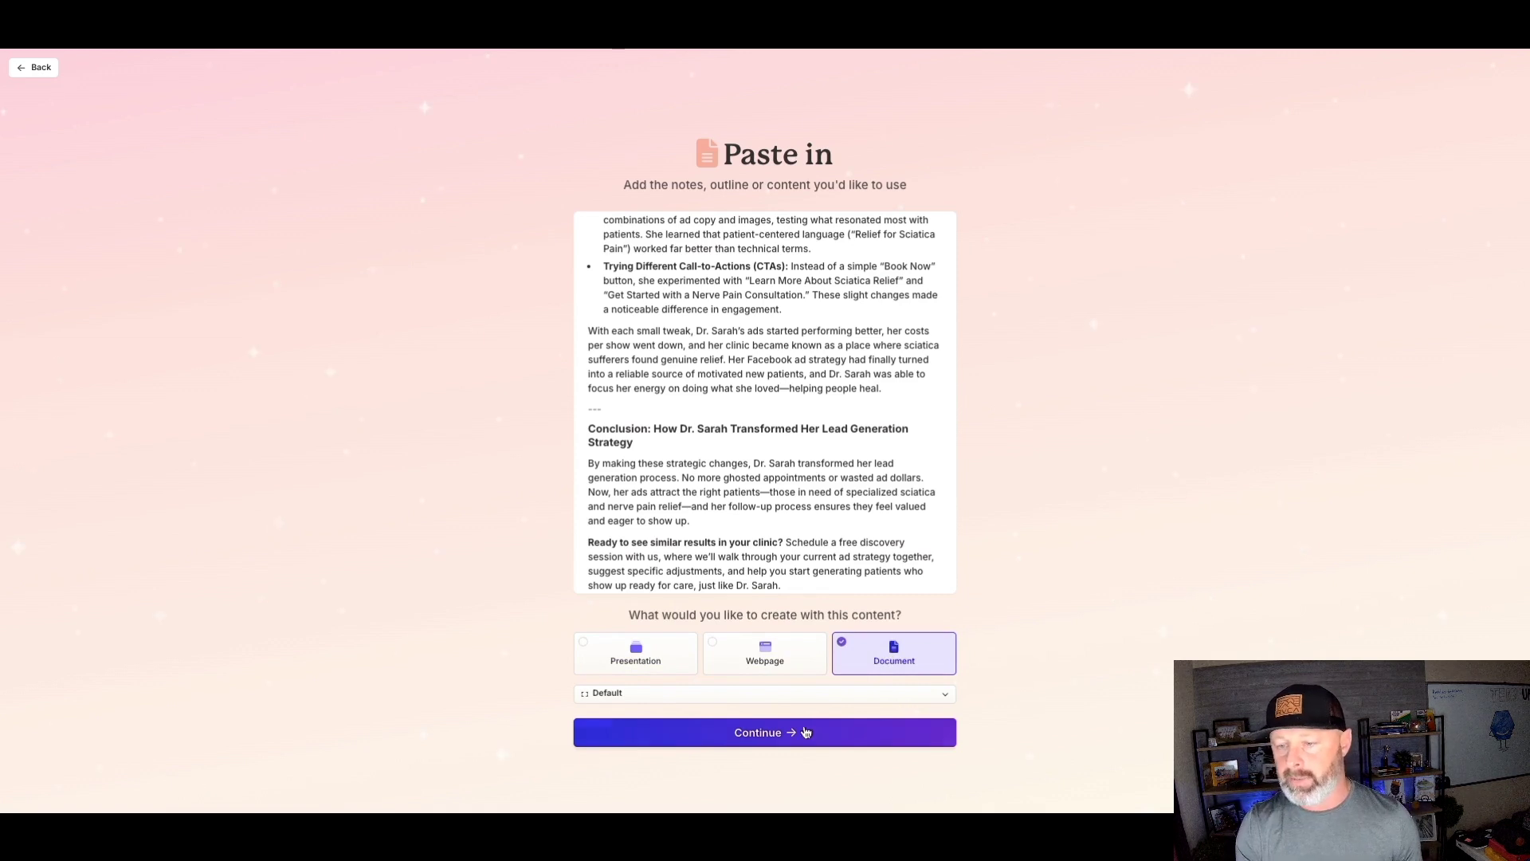
pyautogui.click(771, 734)
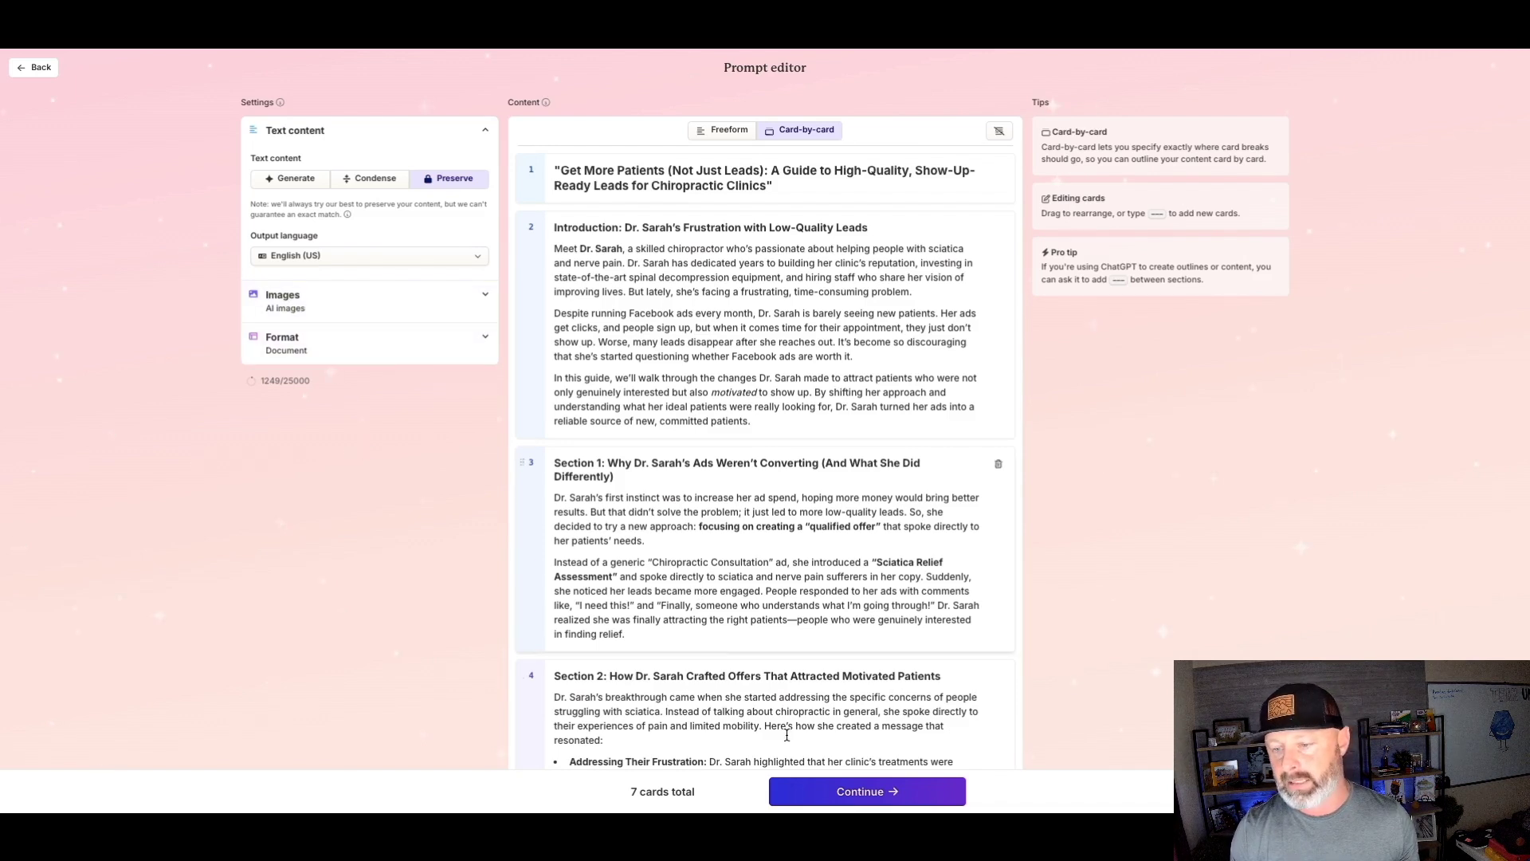
# Step: Accept the seven-card outline with Preserve text mode and continue to themes
pyautogui.click(868, 792)
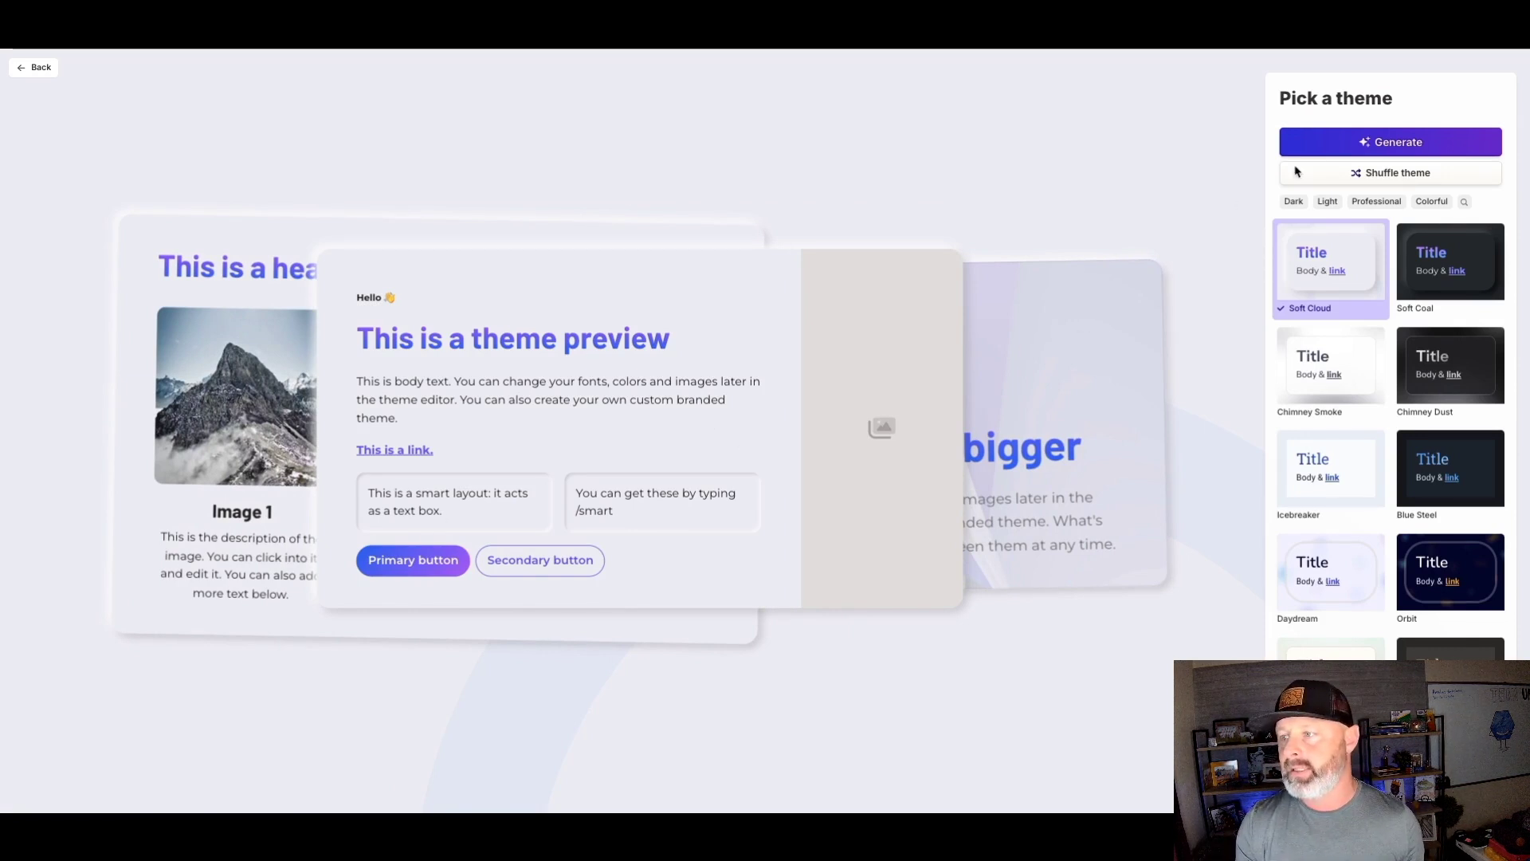
# Step: Generate the guide document using the Soft Cloud theme
pyautogui.click(1363, 150)
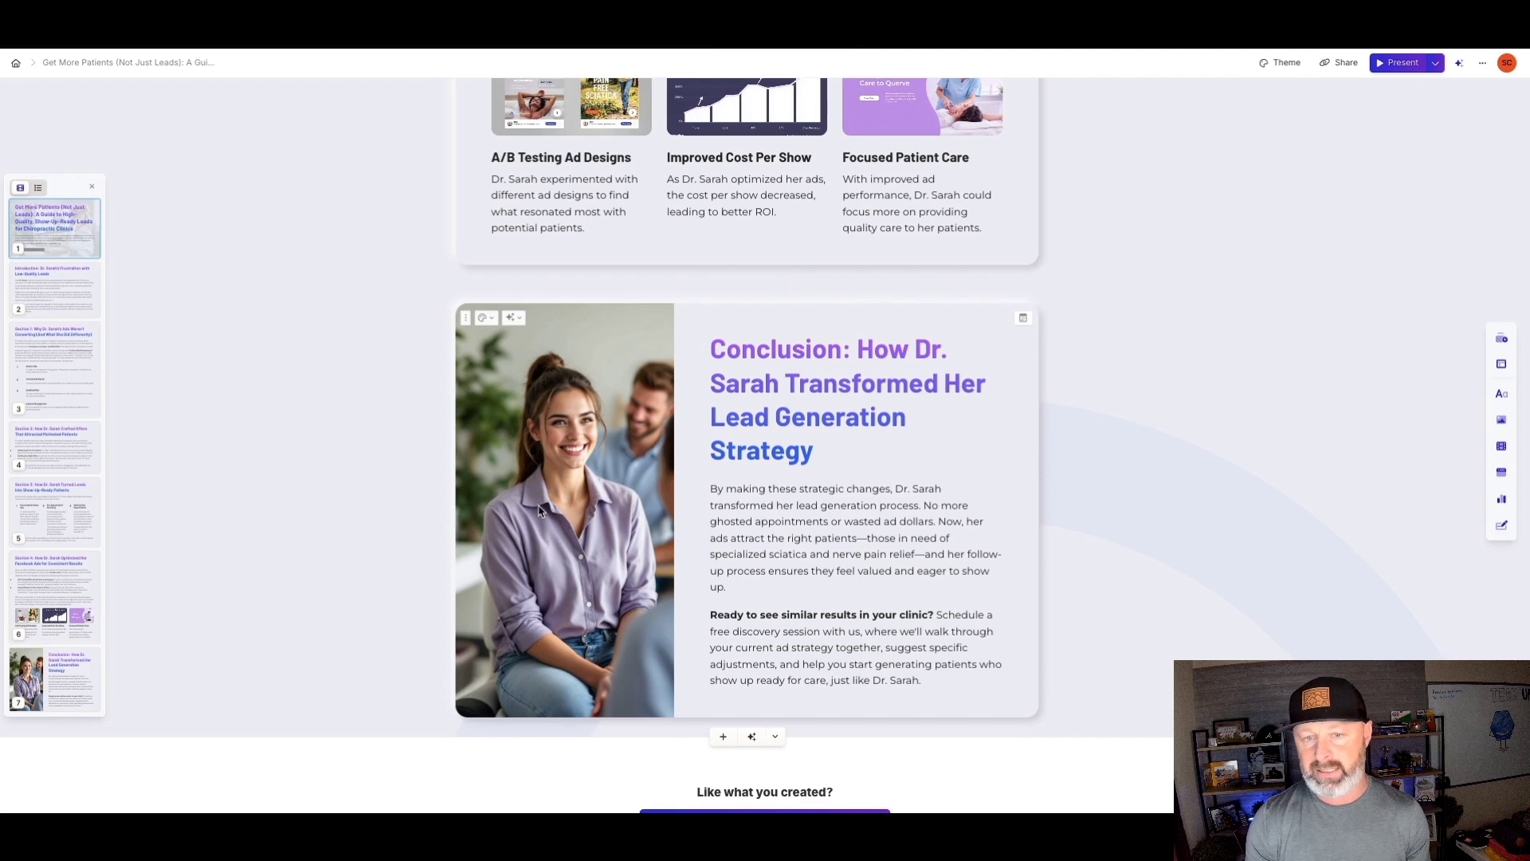
# Step: Return to the title card, scroll to the Introduction, and bring up its AI actions
pyautogui.click(65, 229)
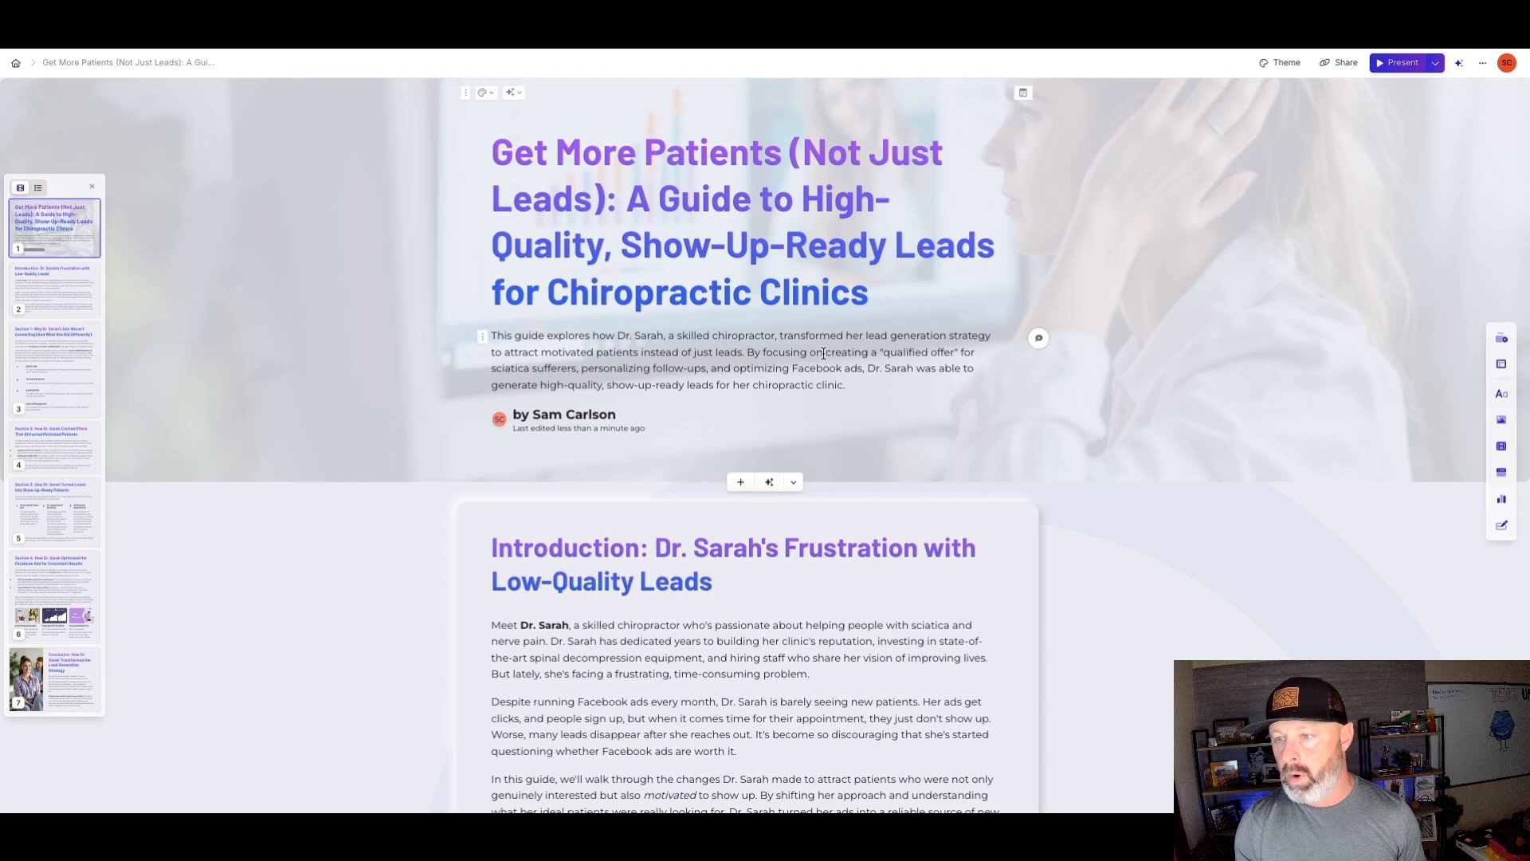
pyautogui.scroll(-3, 562, 359)
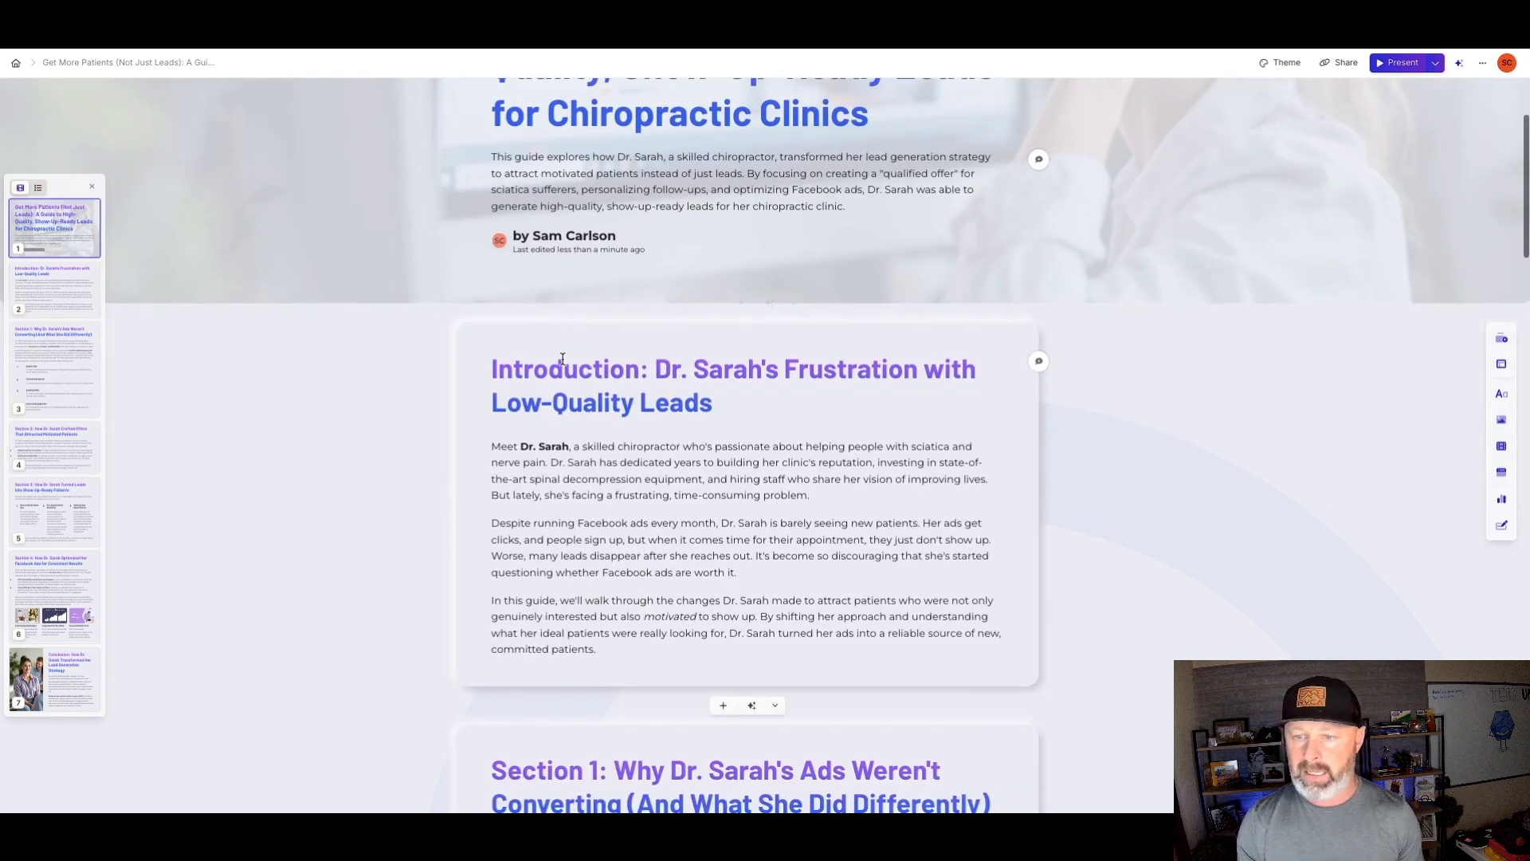
pyautogui.scroll(-3, 562, 359)
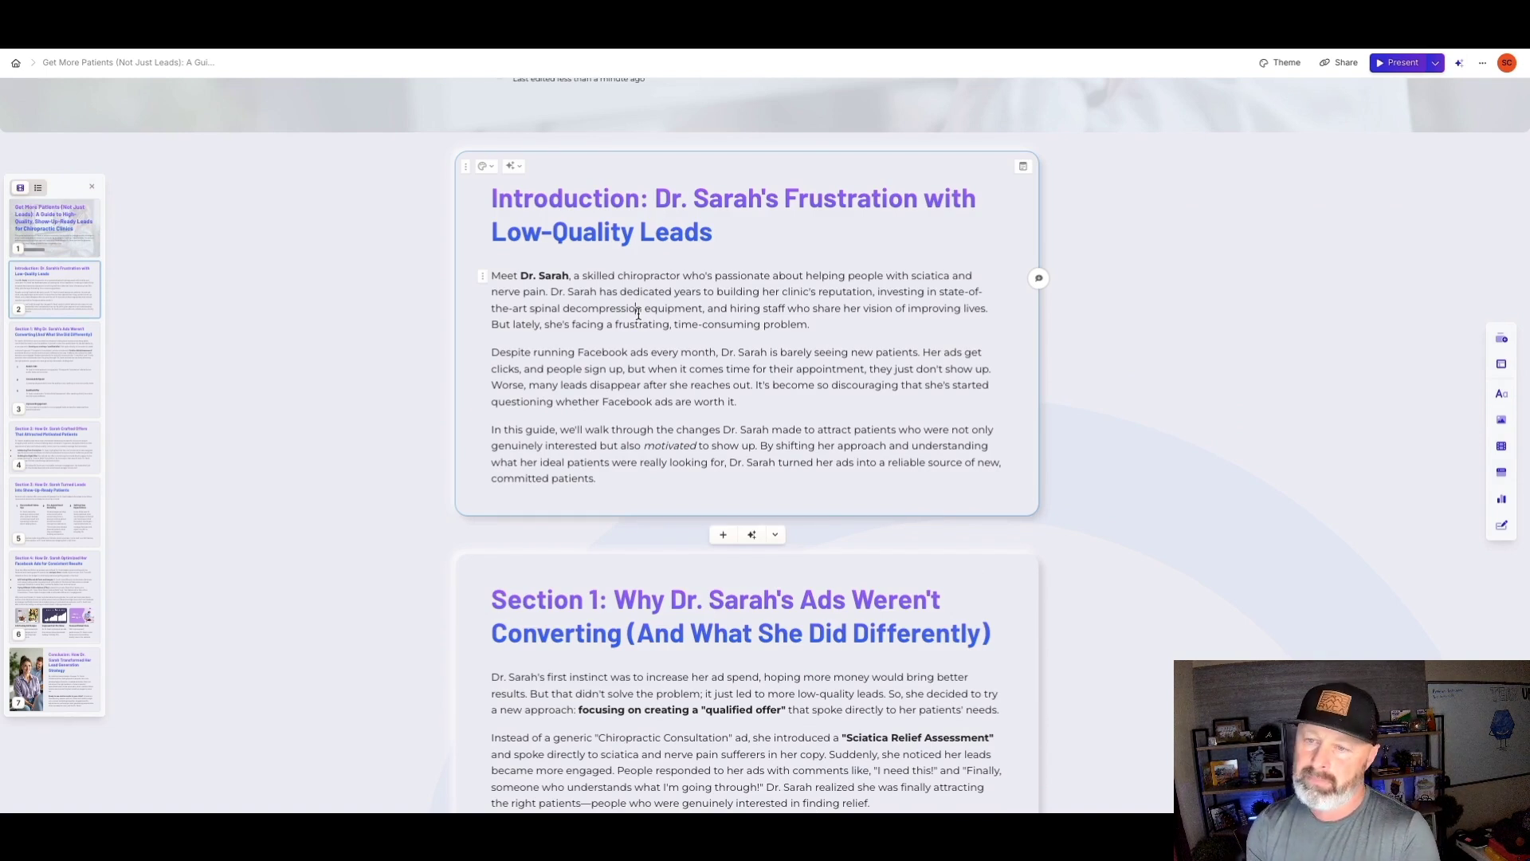
pyautogui.click(514, 167)
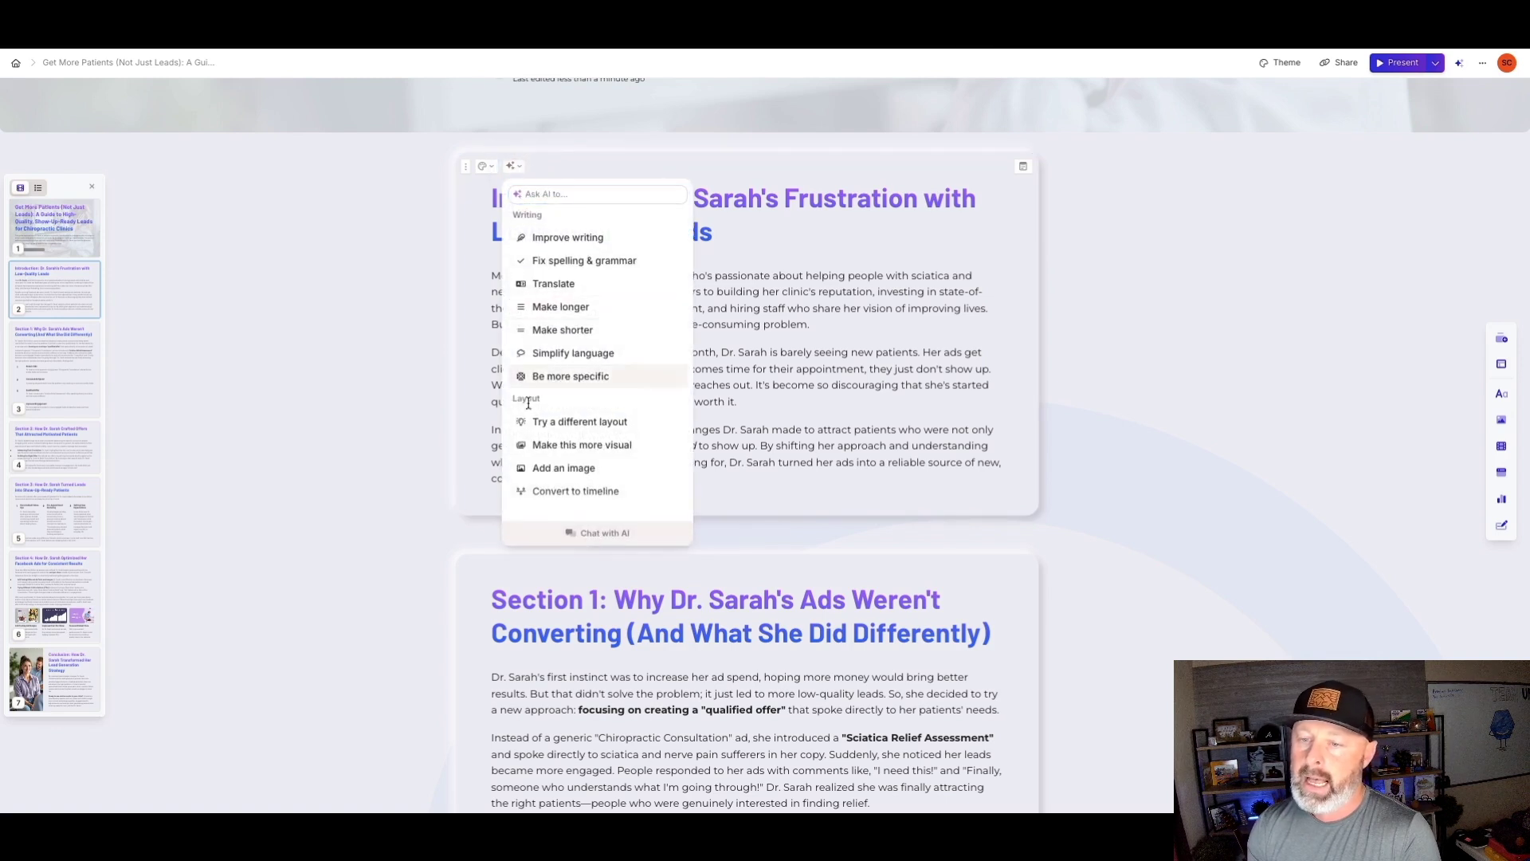
# Step: Add an AI image of a frustrated woman at a computer to the Introduction card
pyautogui.click(560, 470)
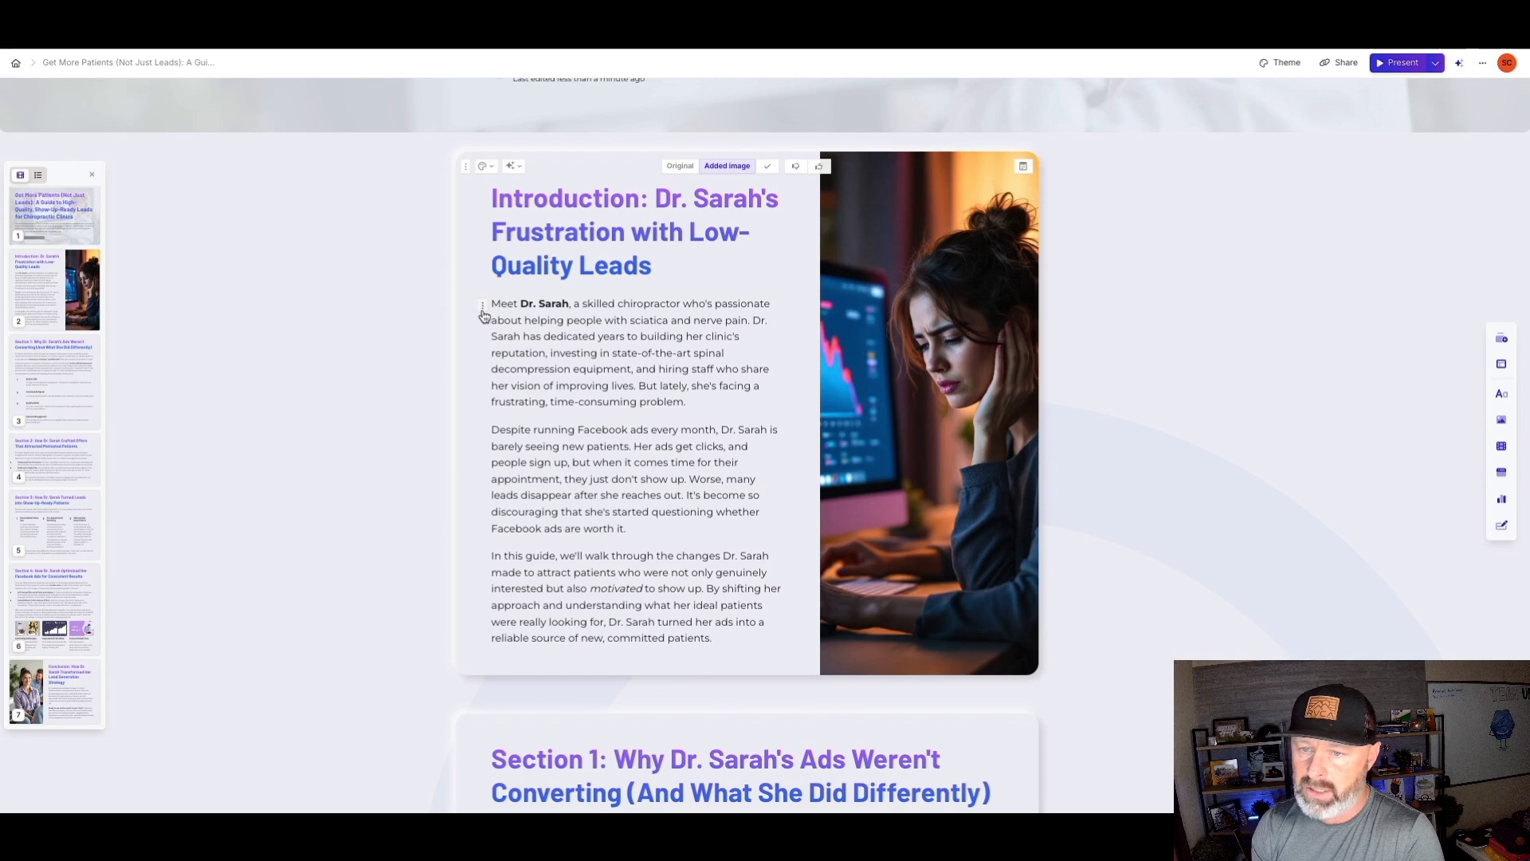
pyautogui.click(483, 308)
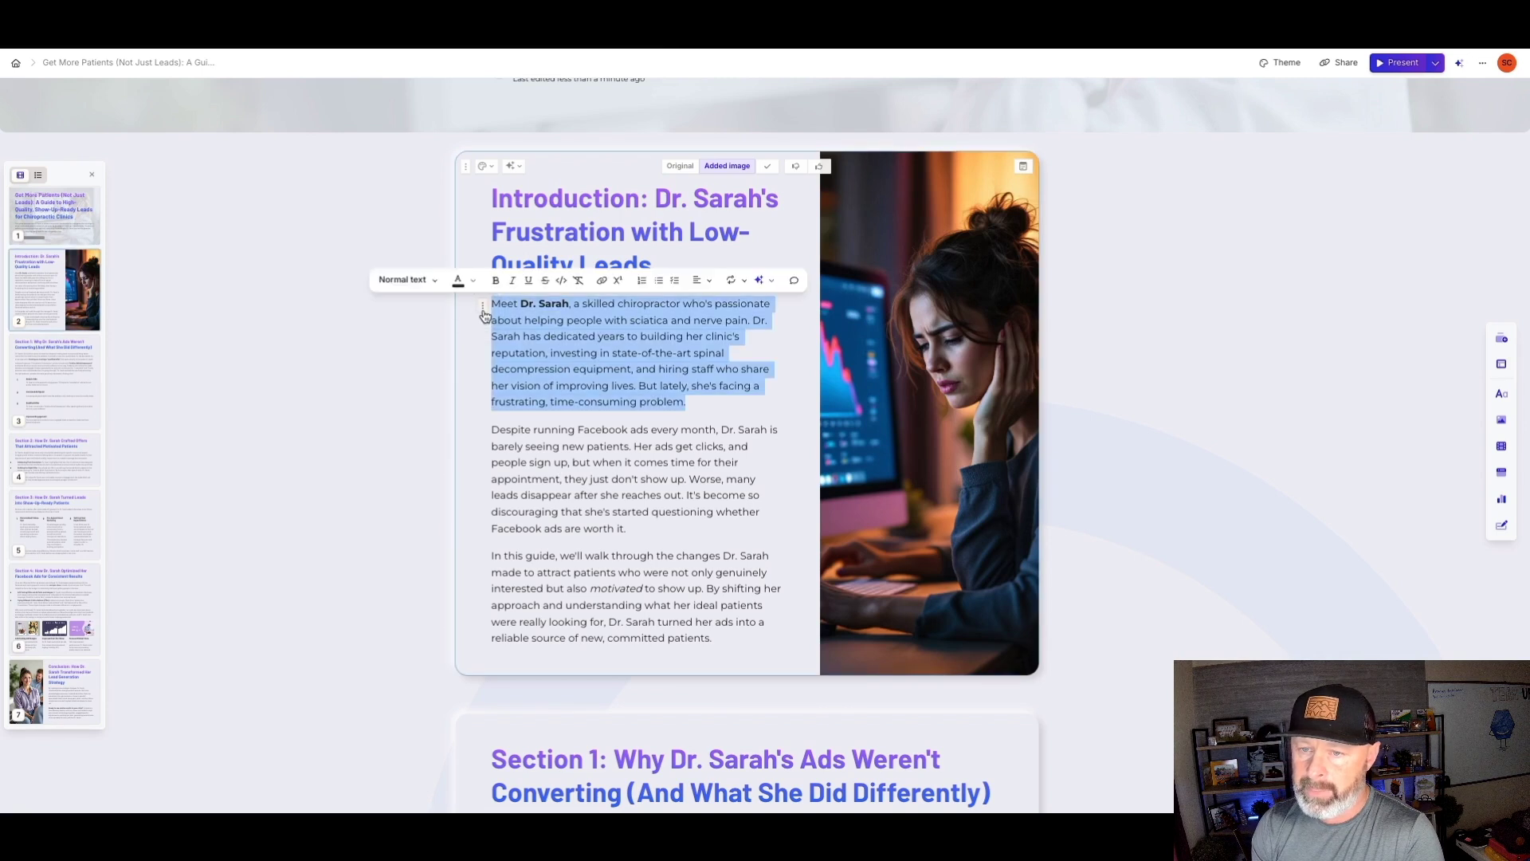
# Step: Apply Condense text to the first, second and final Introduction paragraphs
pyautogui.click(759, 281)
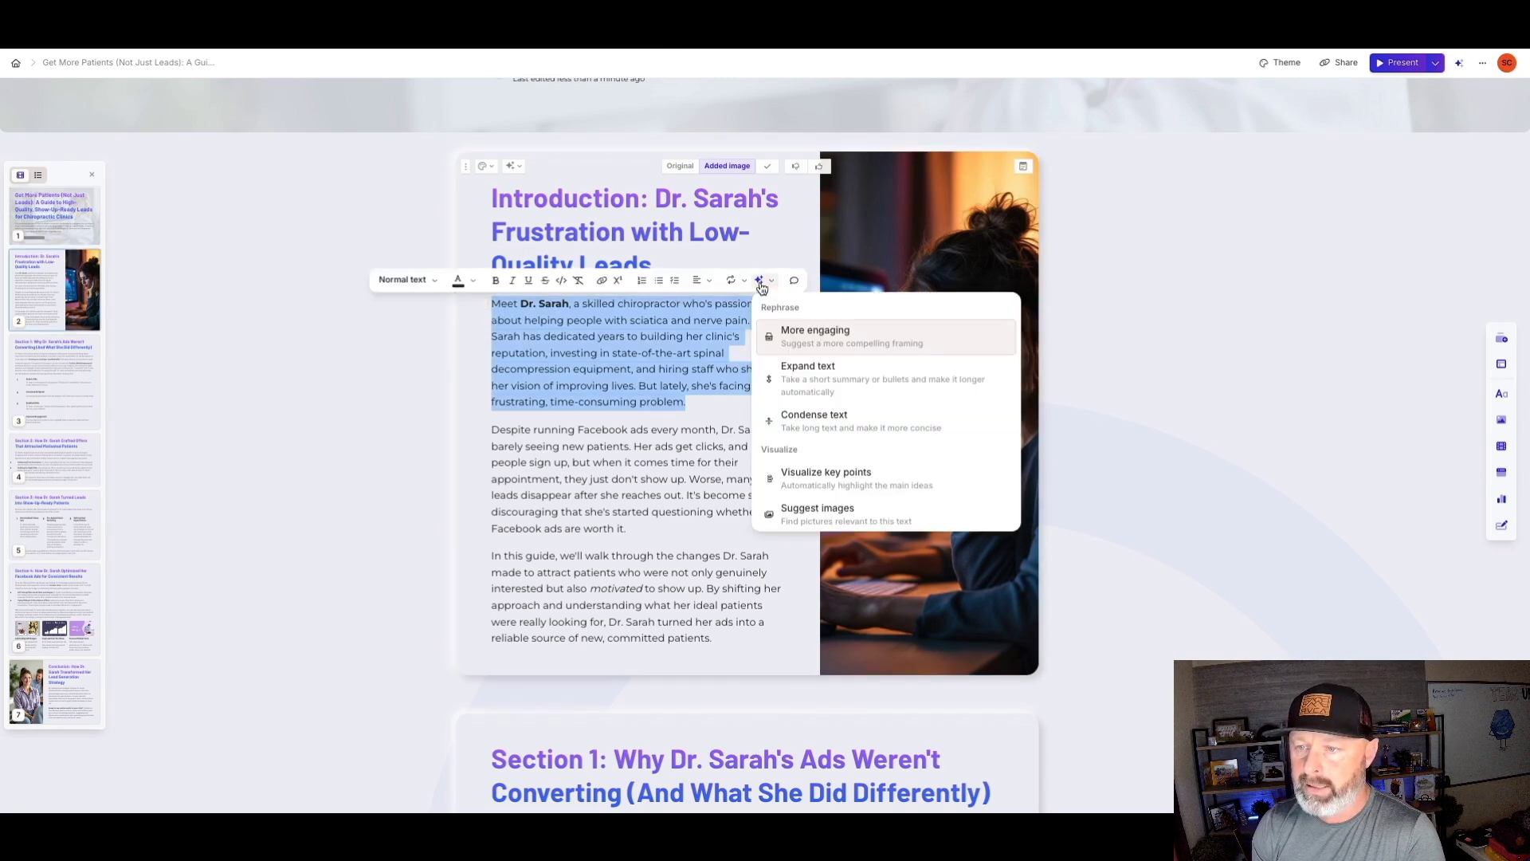
pyautogui.click(805, 422)
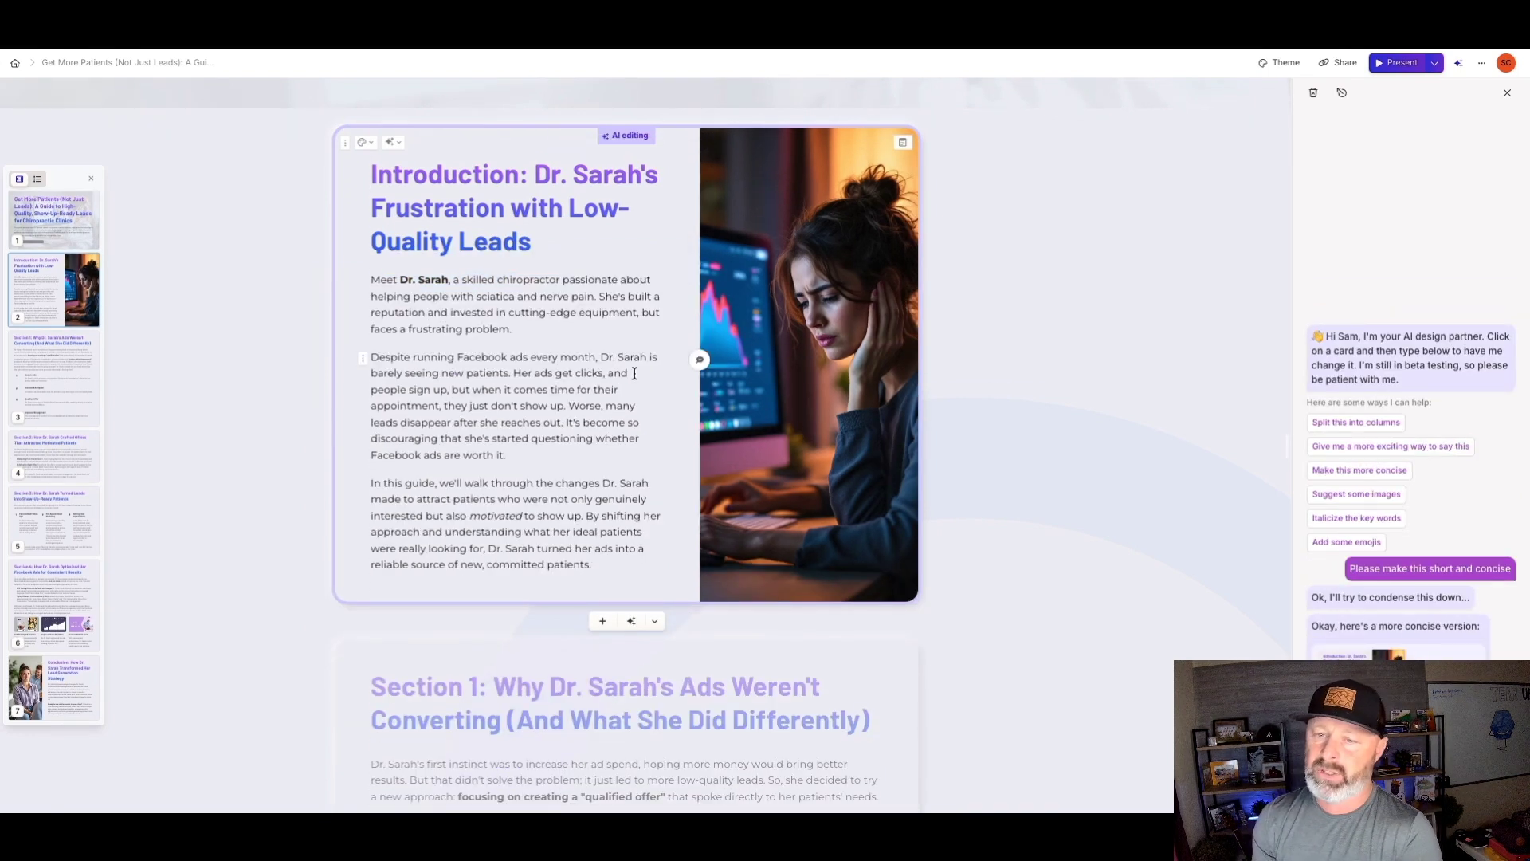
pyautogui.click(364, 359)
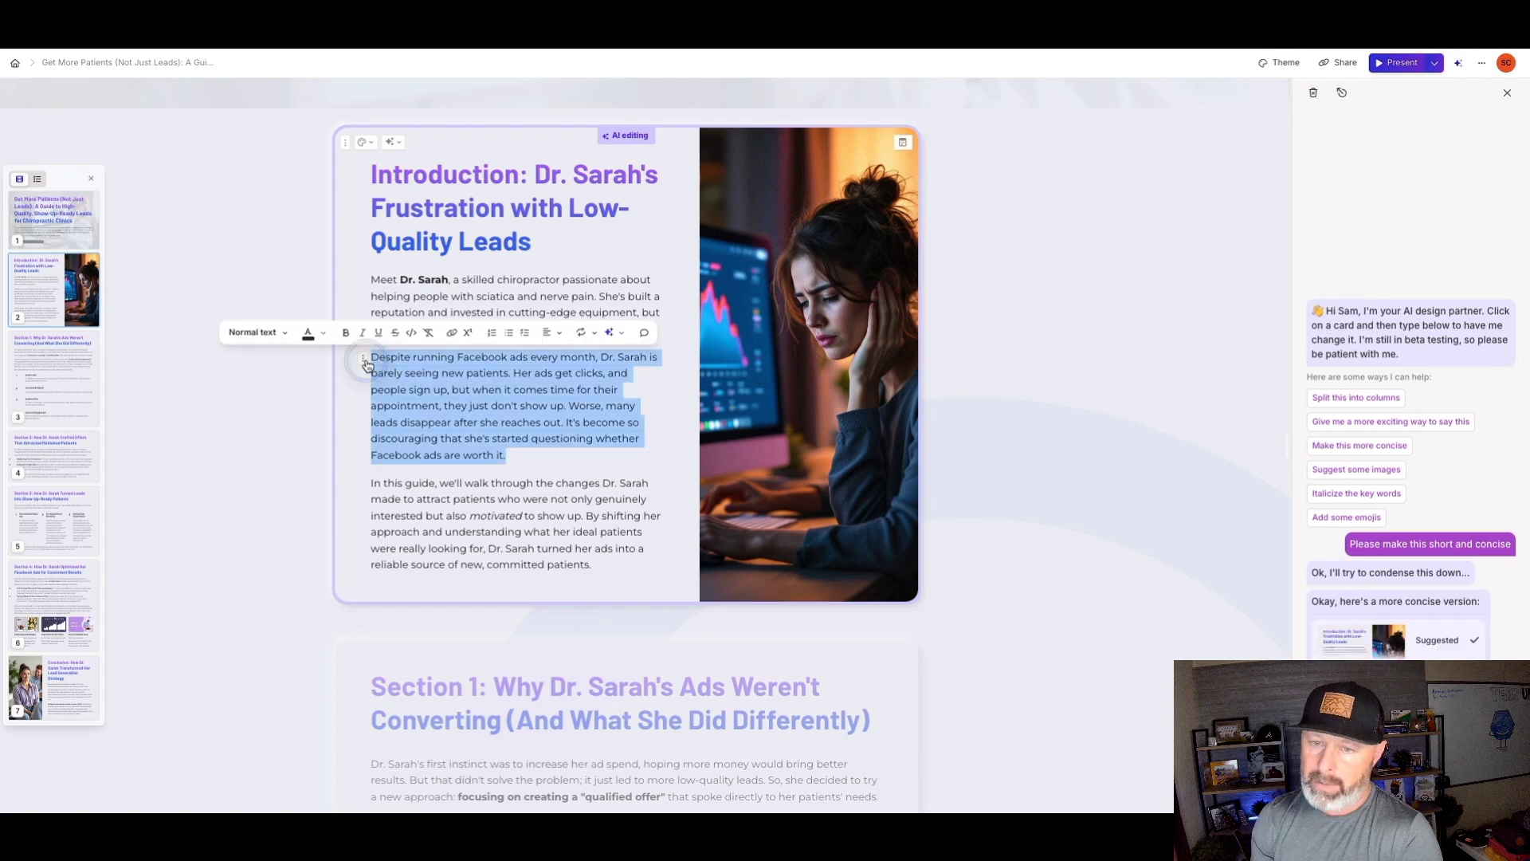
pyautogui.click(609, 333)
pyautogui.click(654, 475)
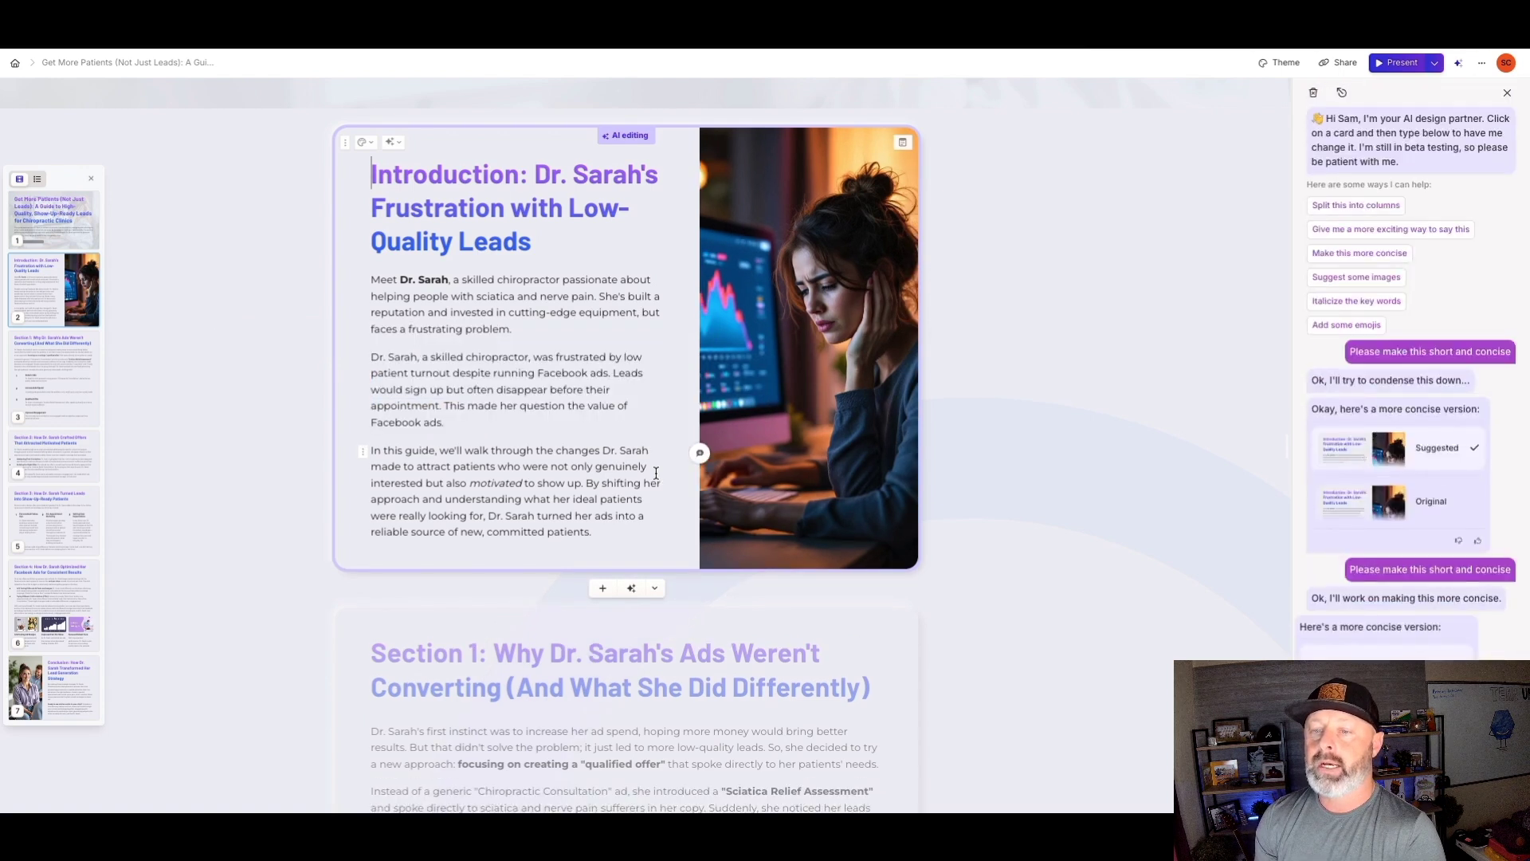
pyautogui.click(365, 456)
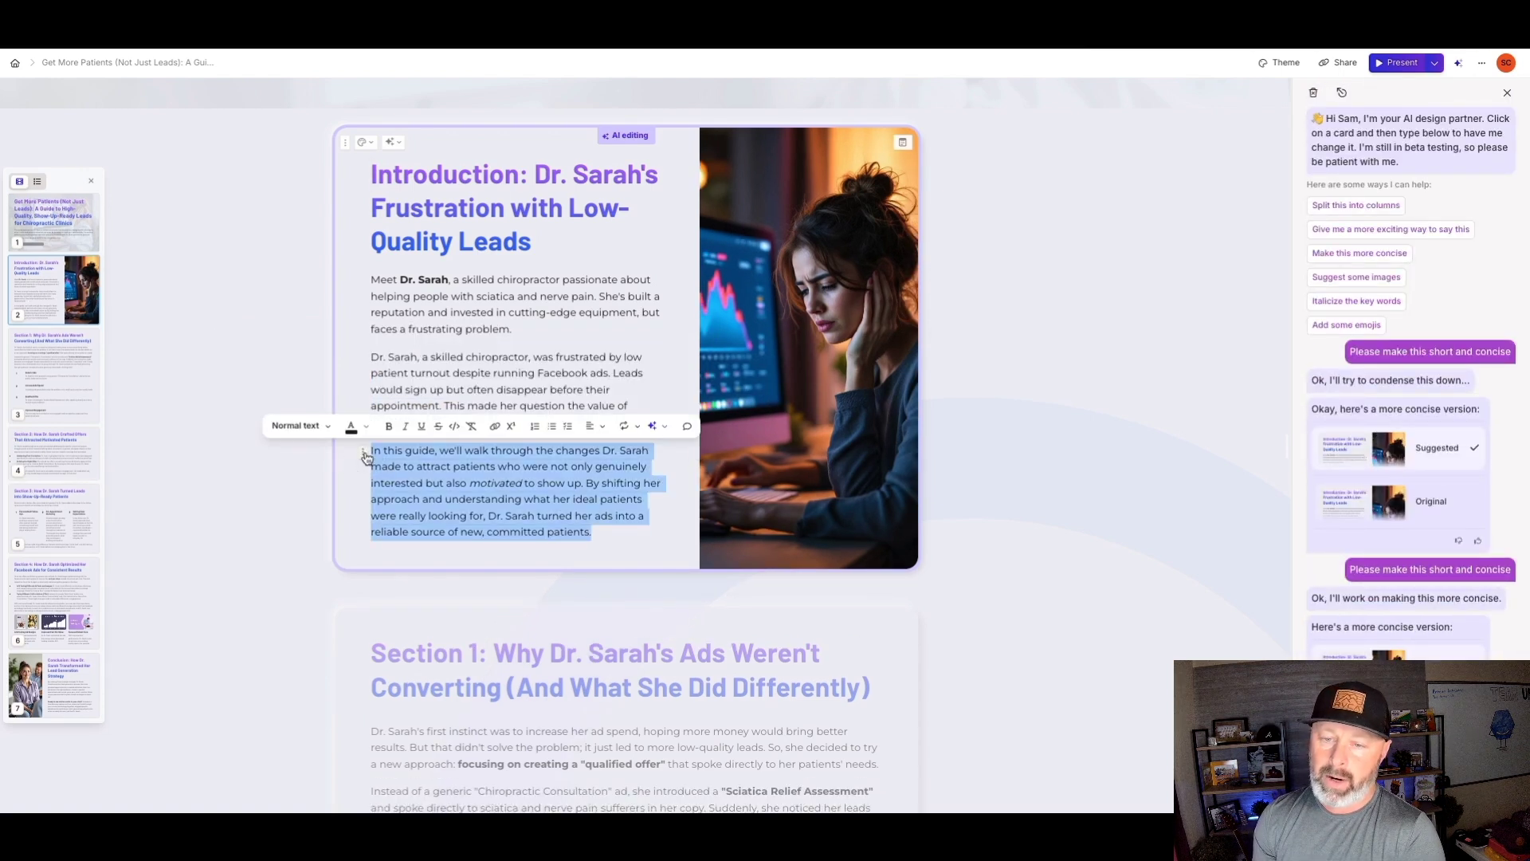
pyautogui.click(654, 429)
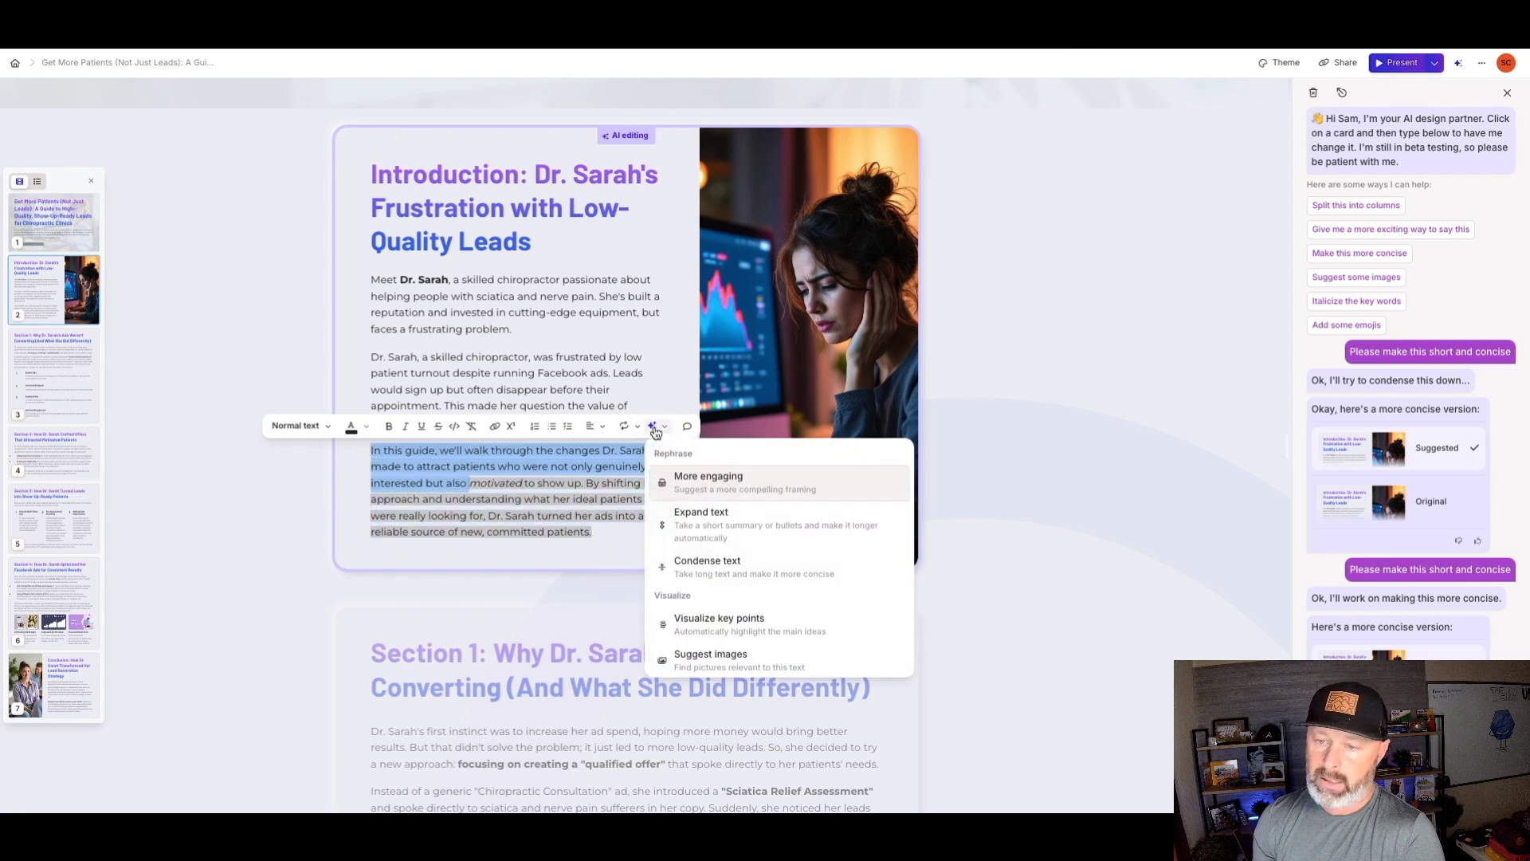
pyautogui.click(687, 566)
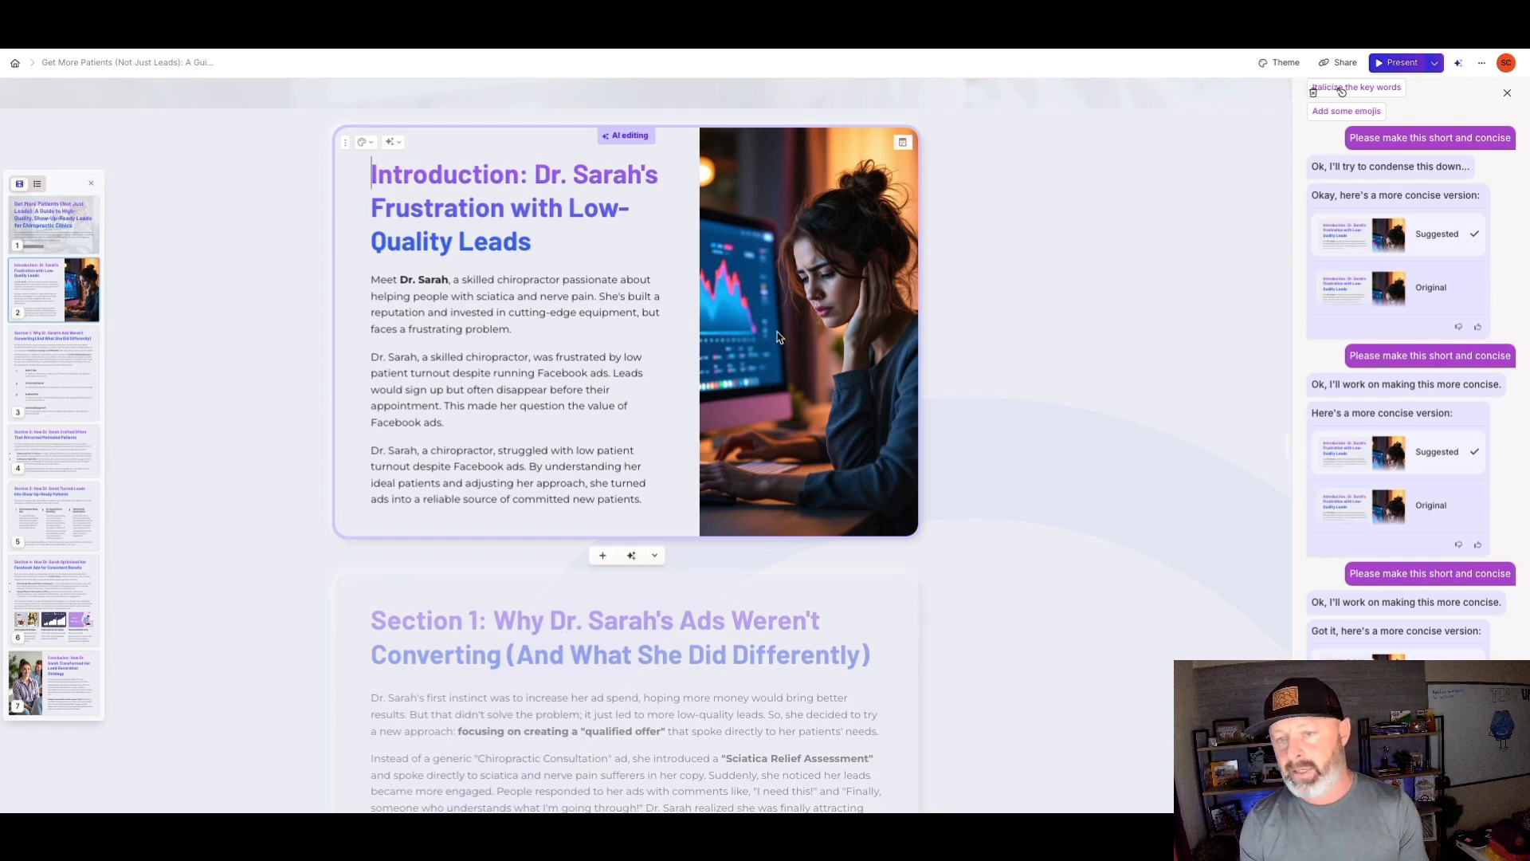
pyautogui.click(799, 265)
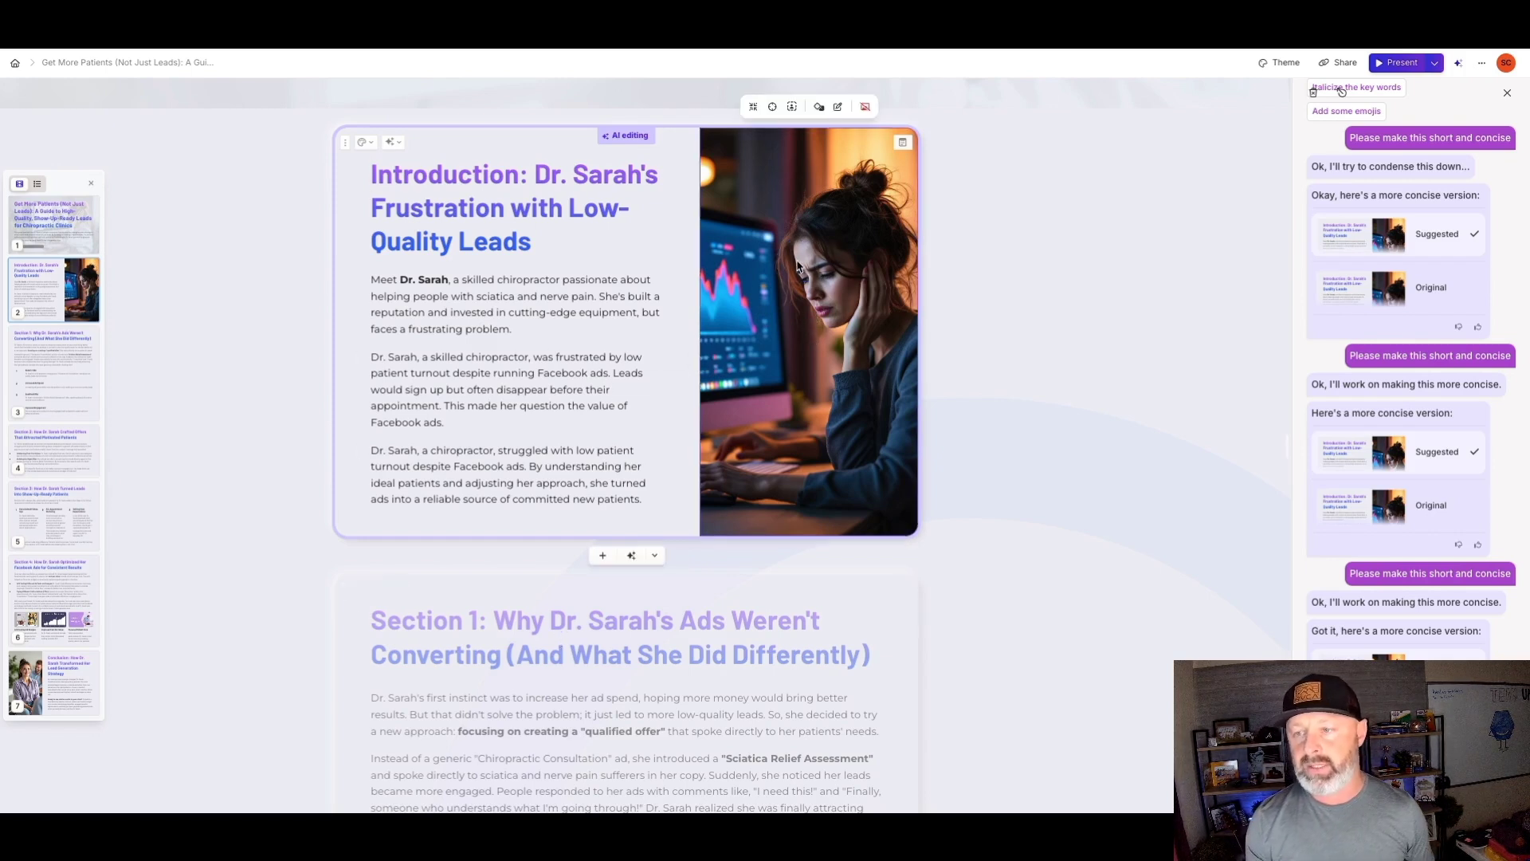
# Step: Check the Introduction image's AI image settings and source options, then jump to Section 1
pyautogui.click(839, 107)
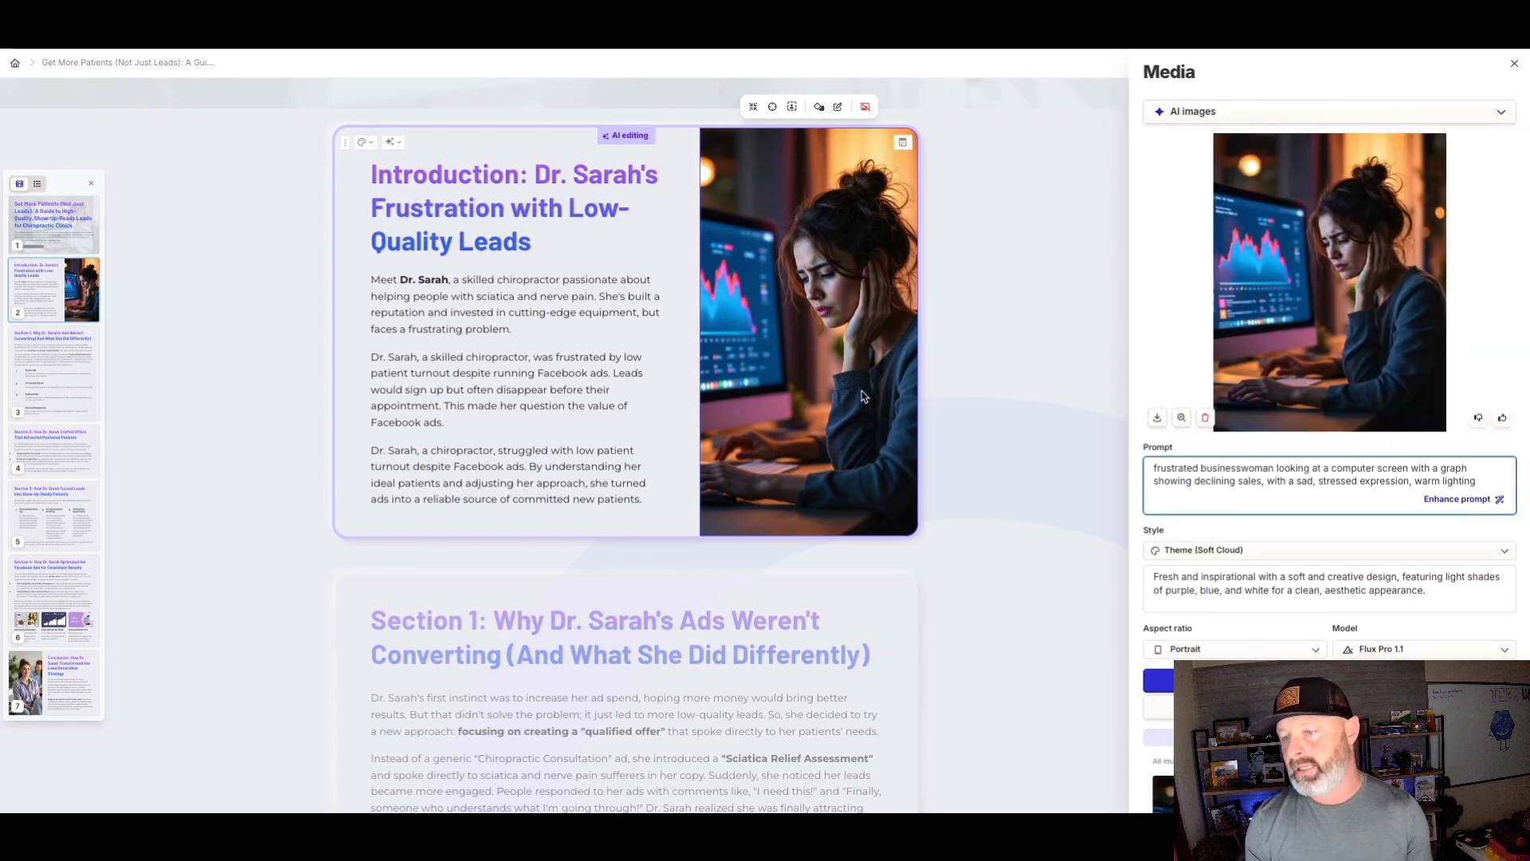
pyautogui.scroll(-3, 1214, 648)
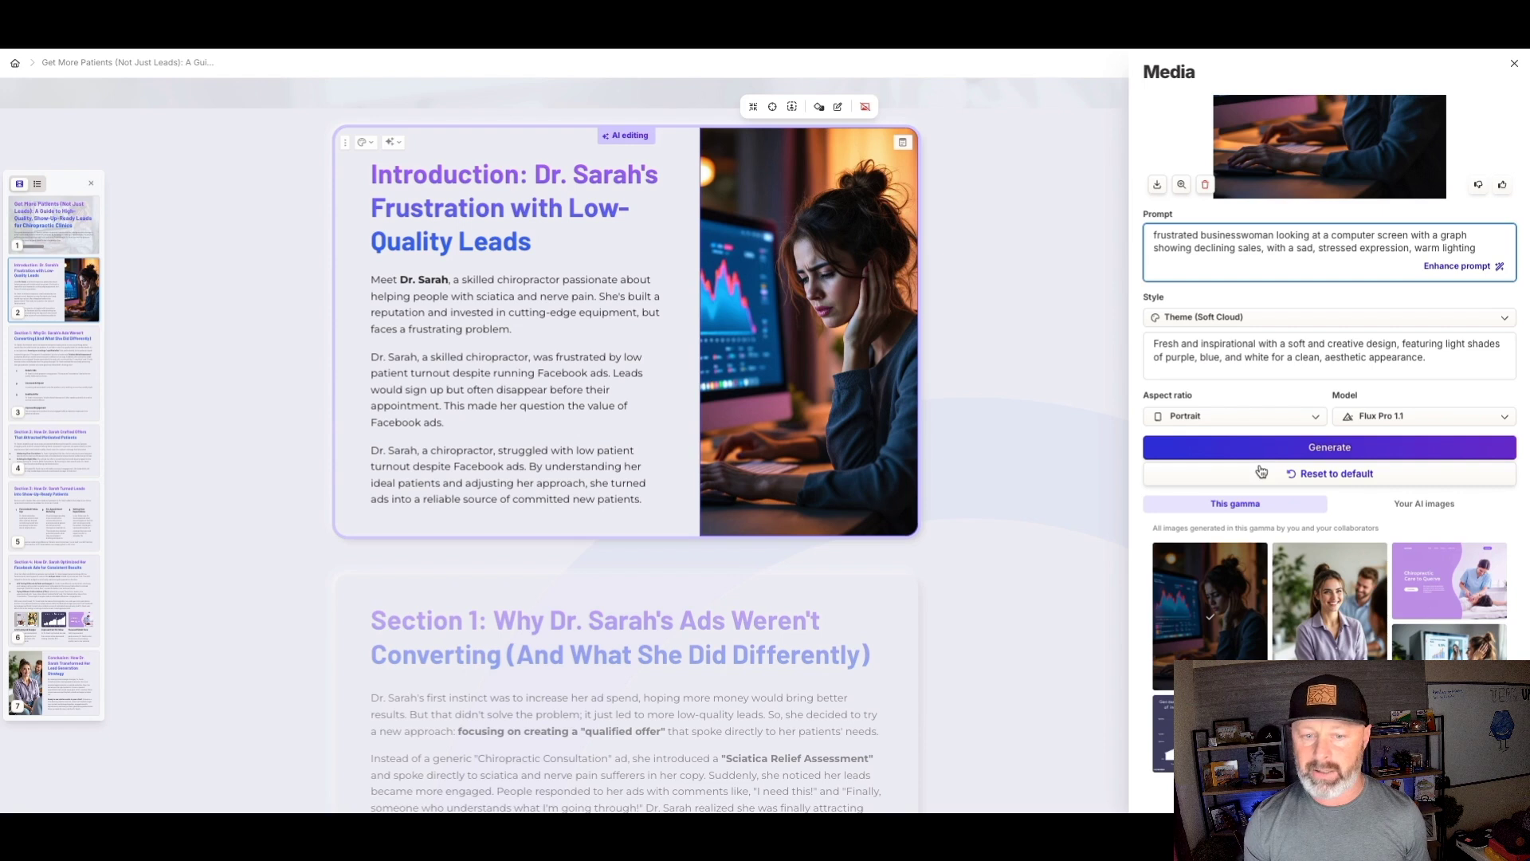
pyautogui.scroll(3, 1263, 474)
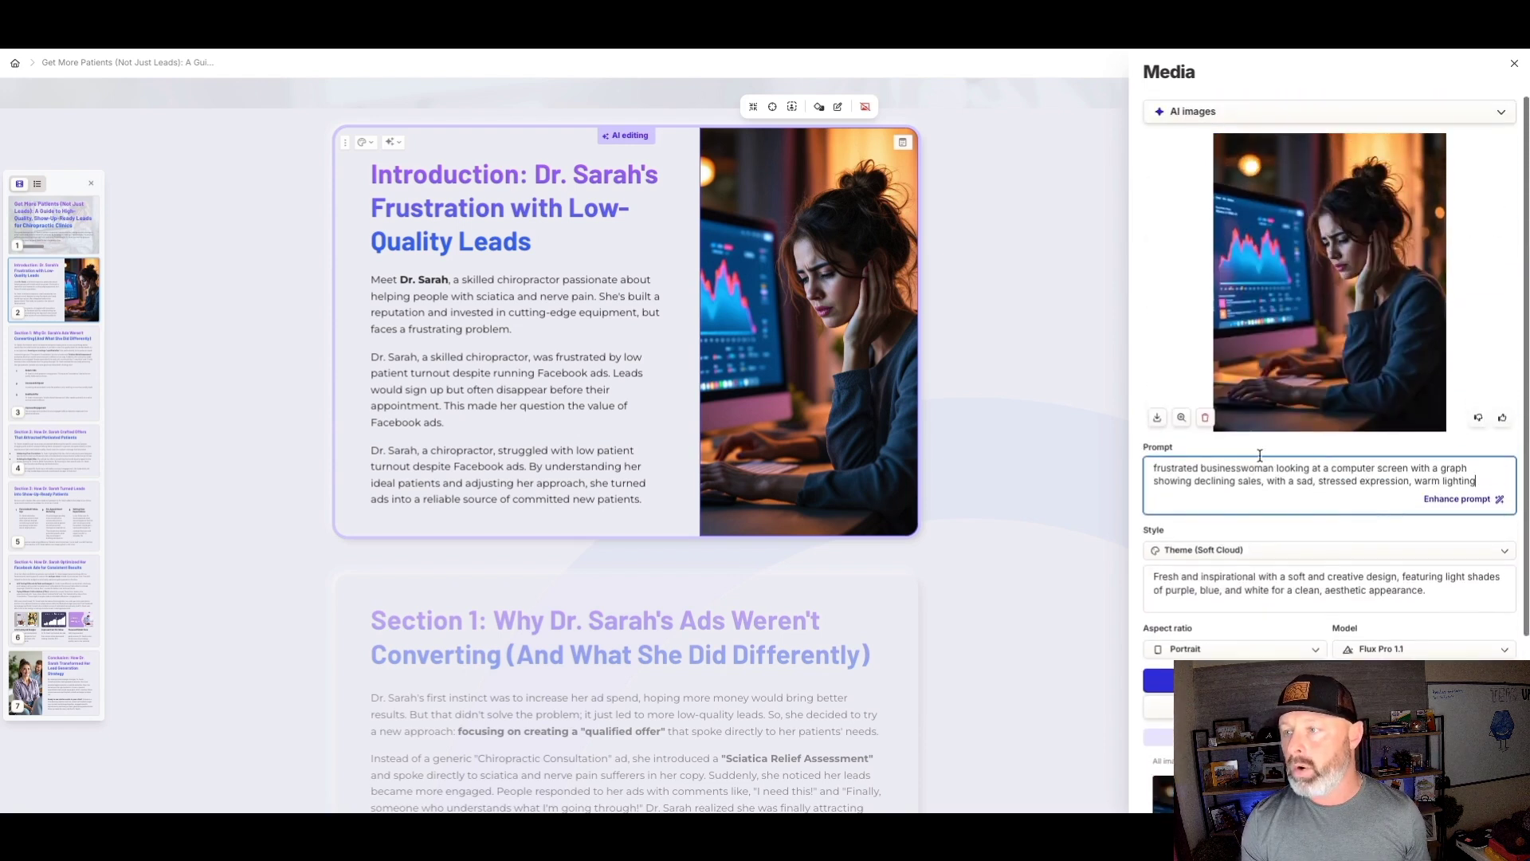
pyautogui.click(1338, 125)
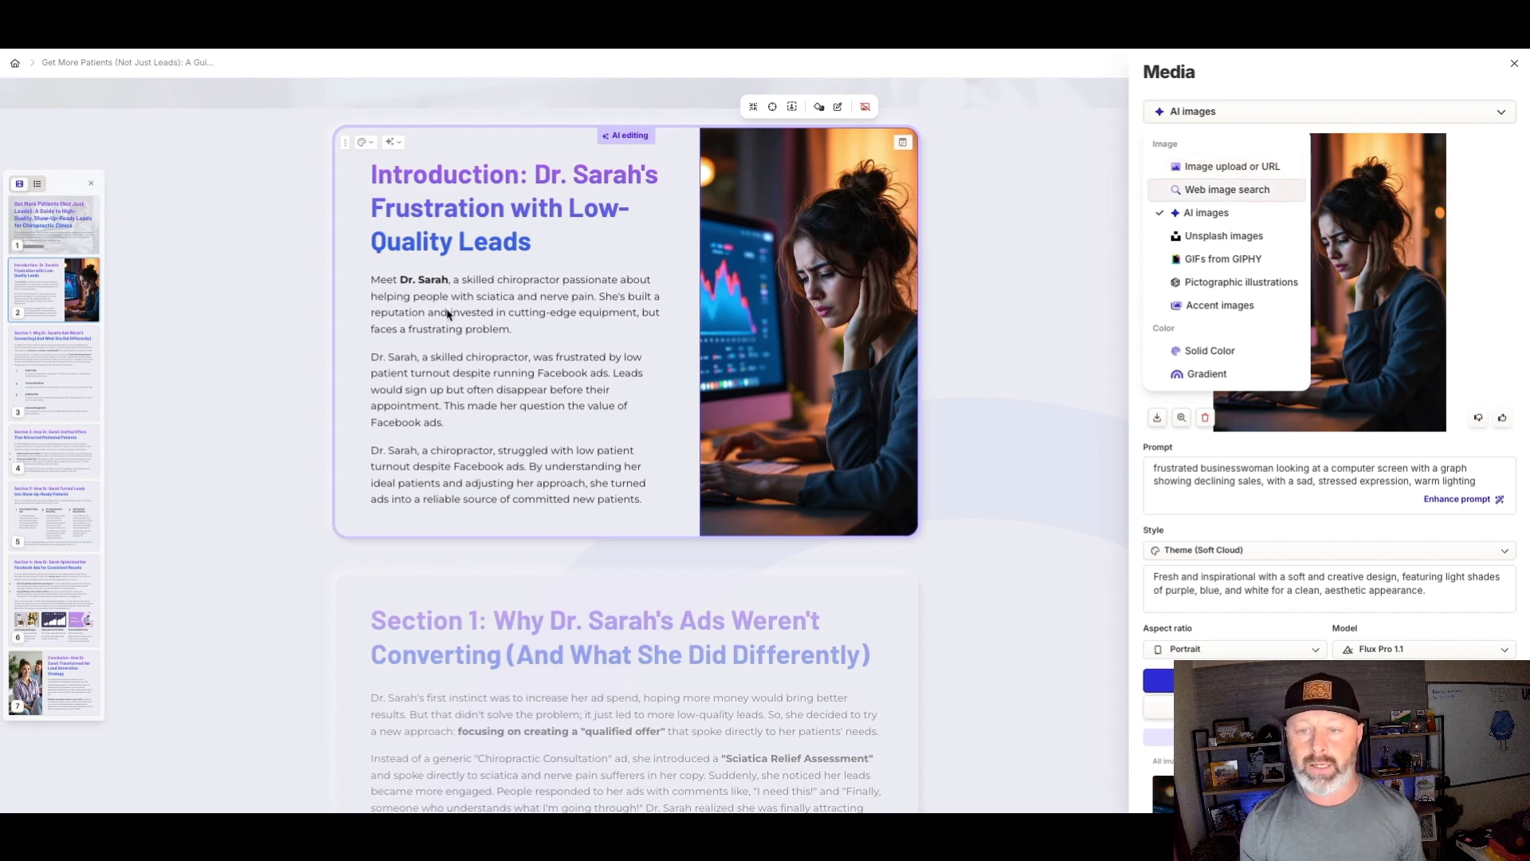
pyautogui.press('Escape')
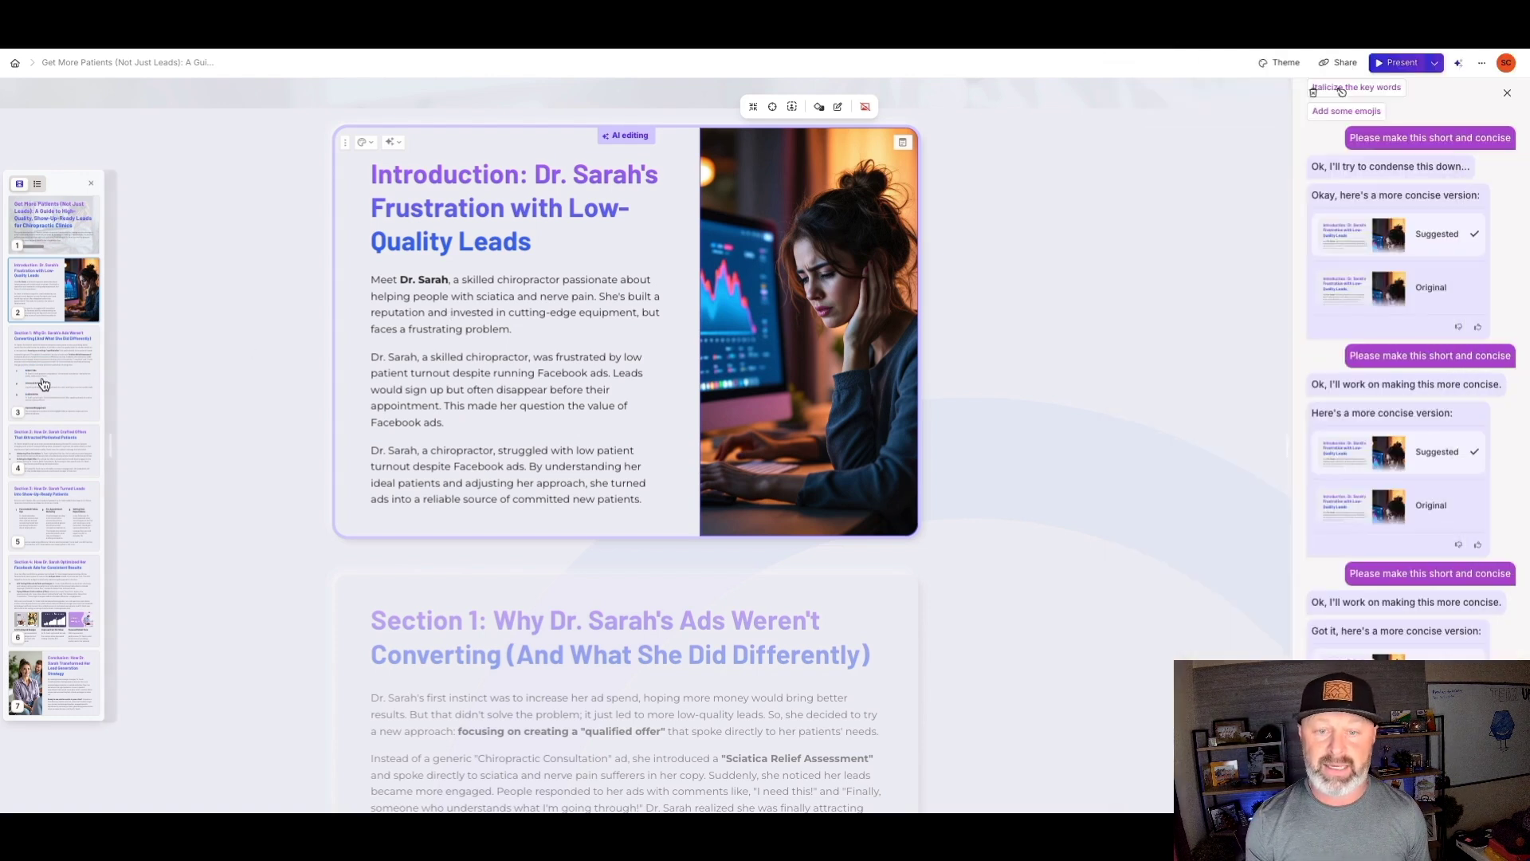
pyautogui.click(67, 372)
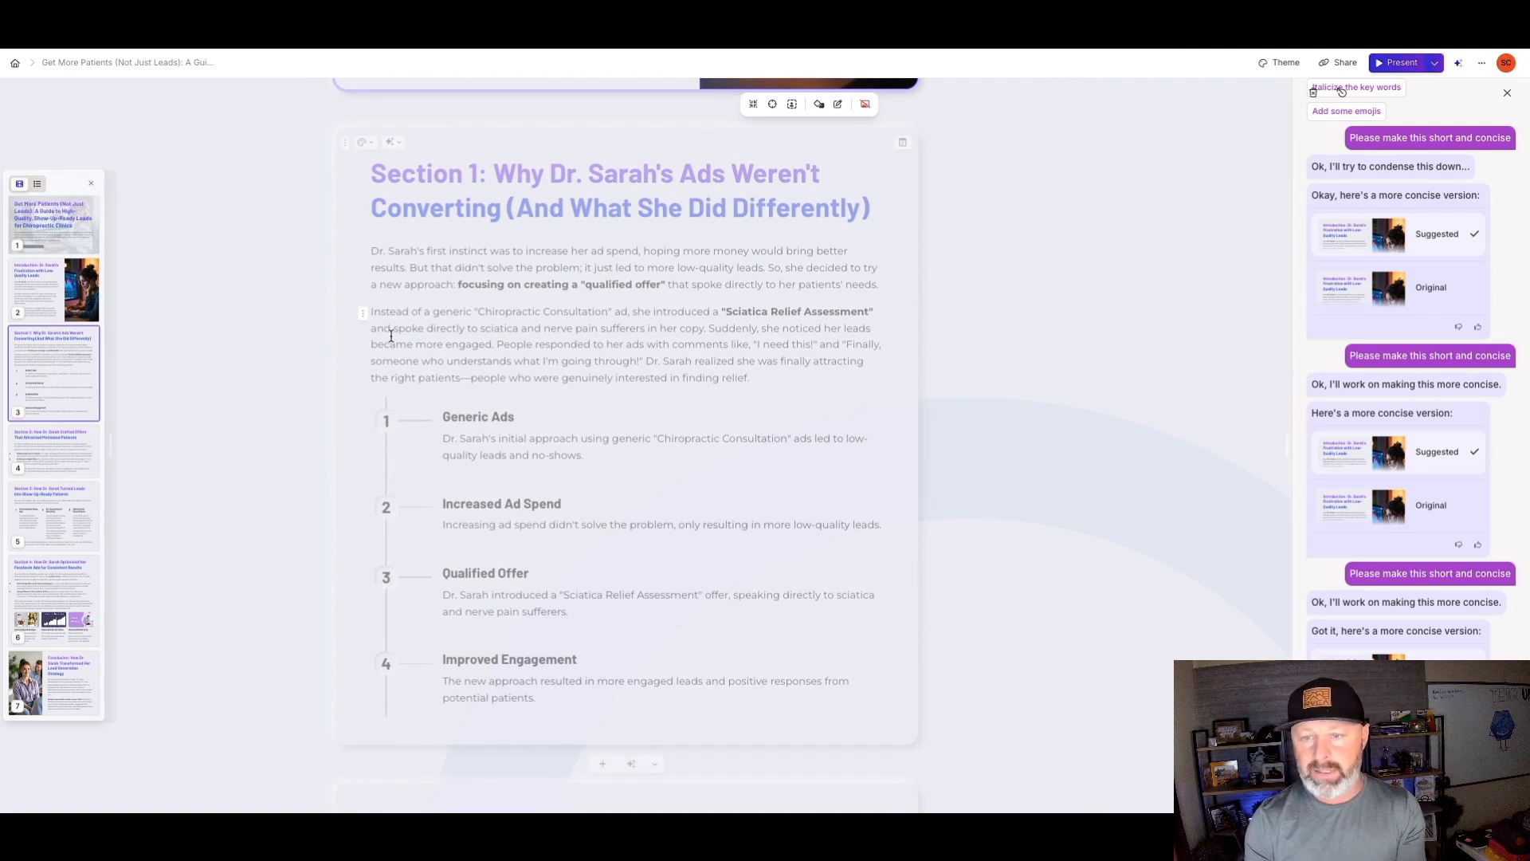
# Step: Move from the Section 1 card to the Section 2 card on crafting offers
pyautogui.click(416, 328)
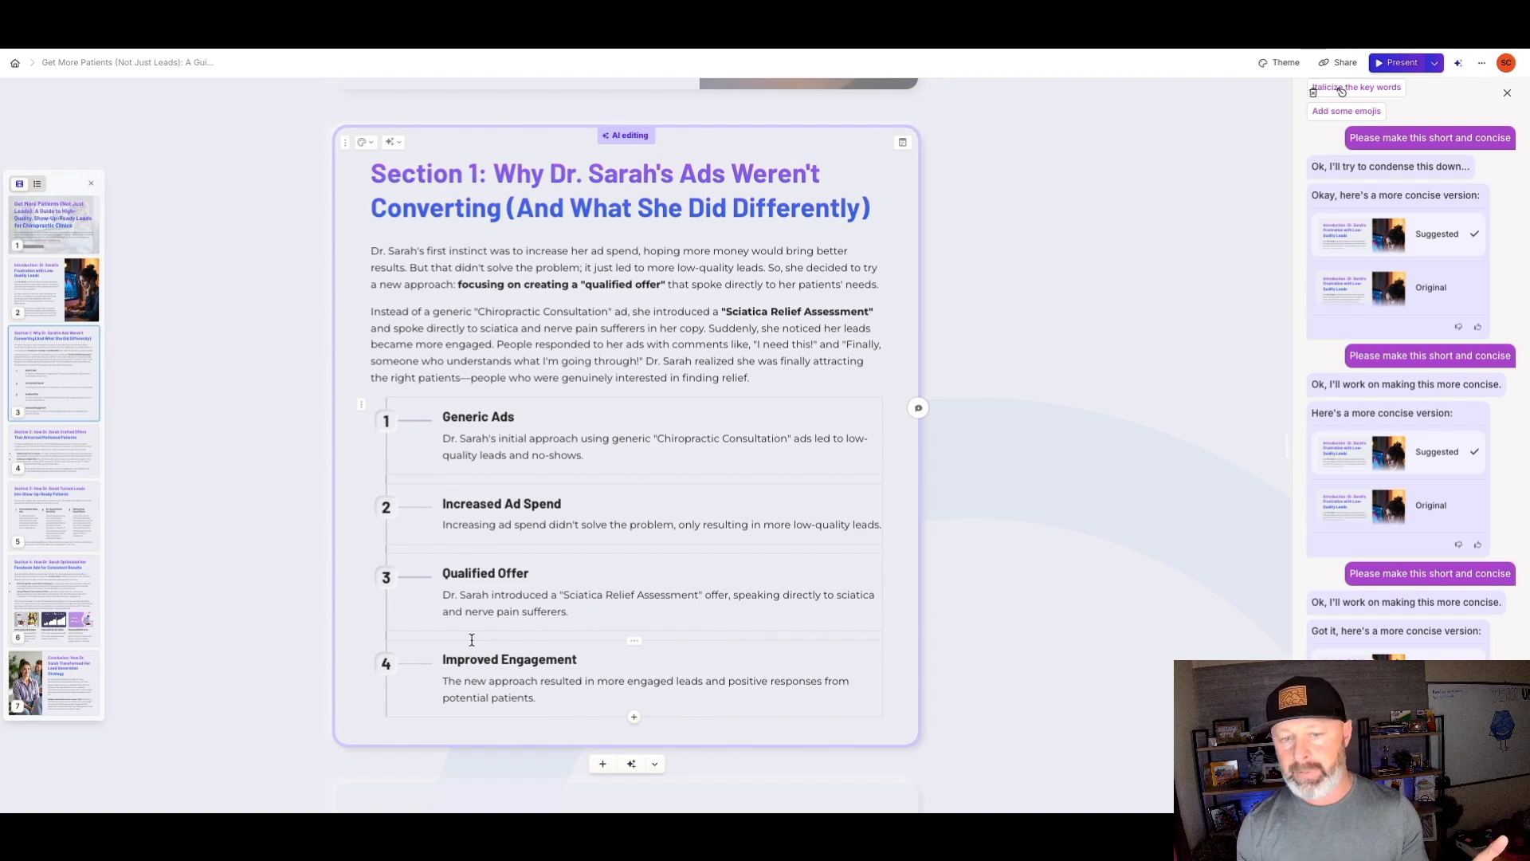
pyautogui.click(67, 451)
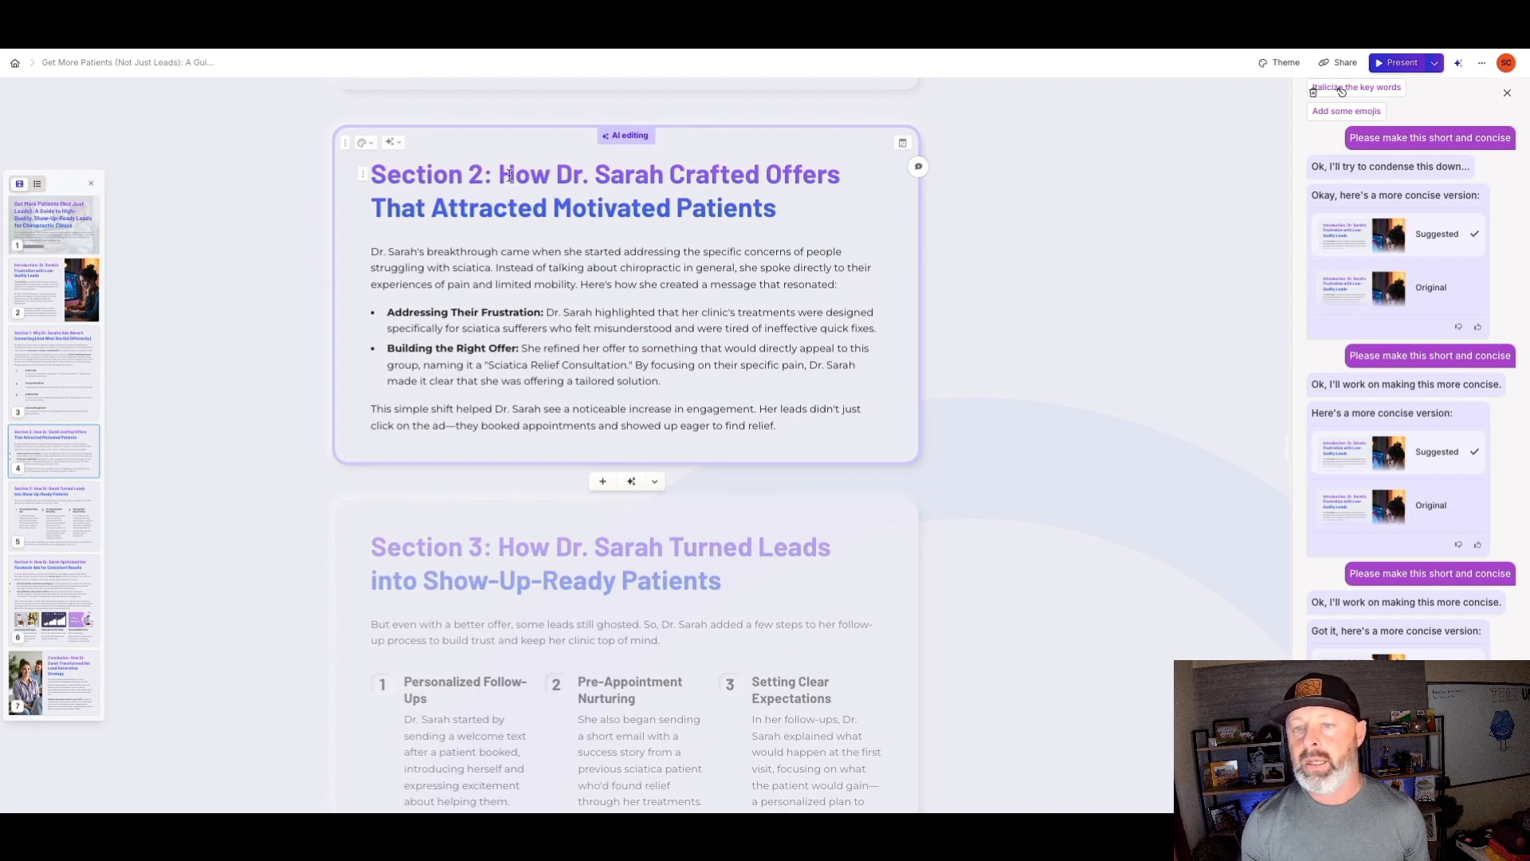
# Step: Have AI make Section 2 more visual, pairing Generic and Specific Offer with images, then go to Section 4
pyautogui.click(392, 145)
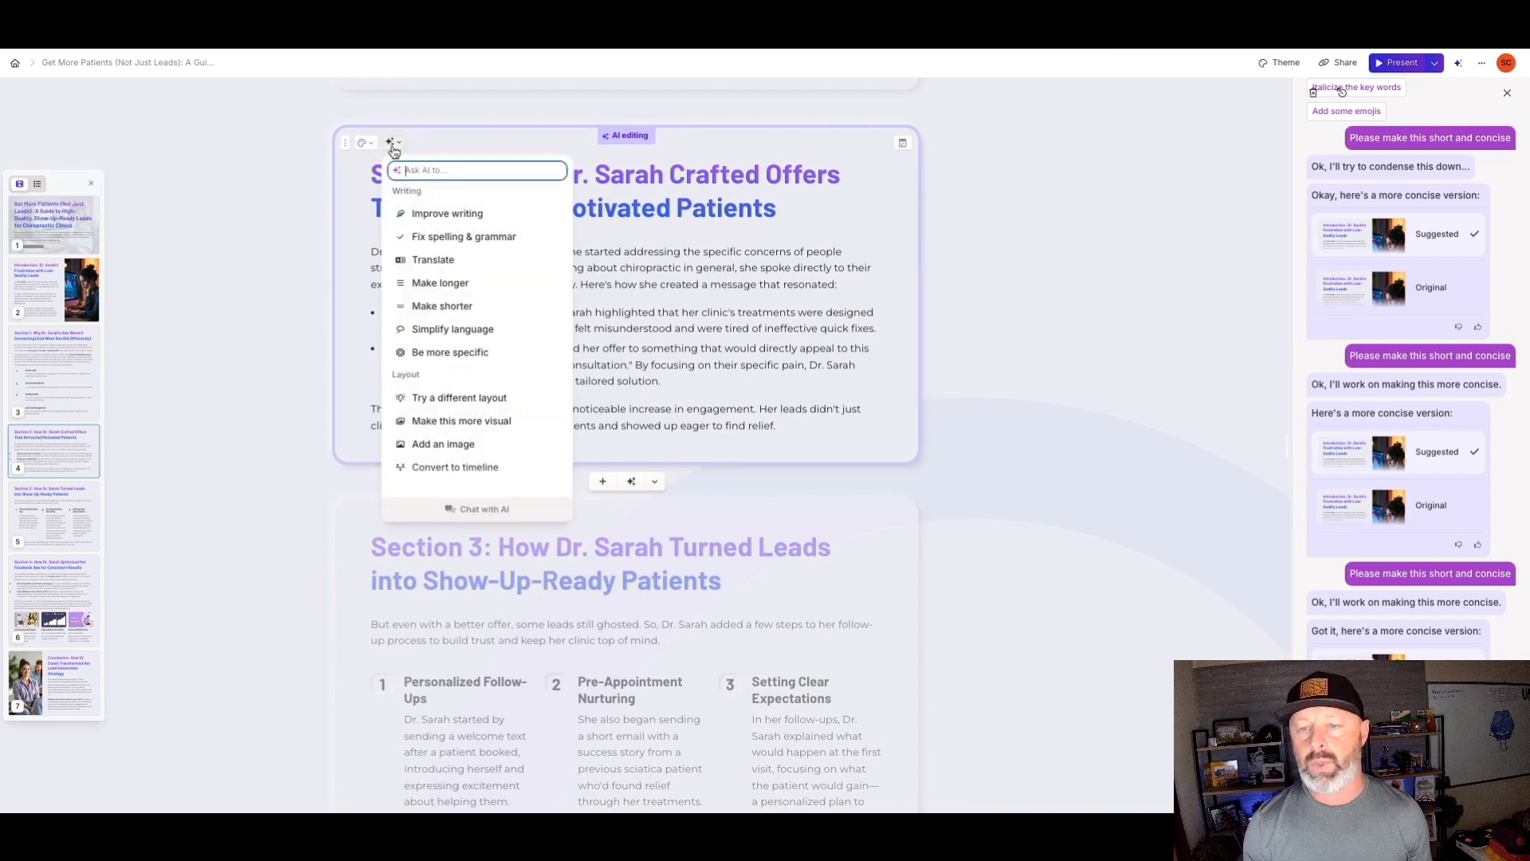
pyautogui.click(443, 423)
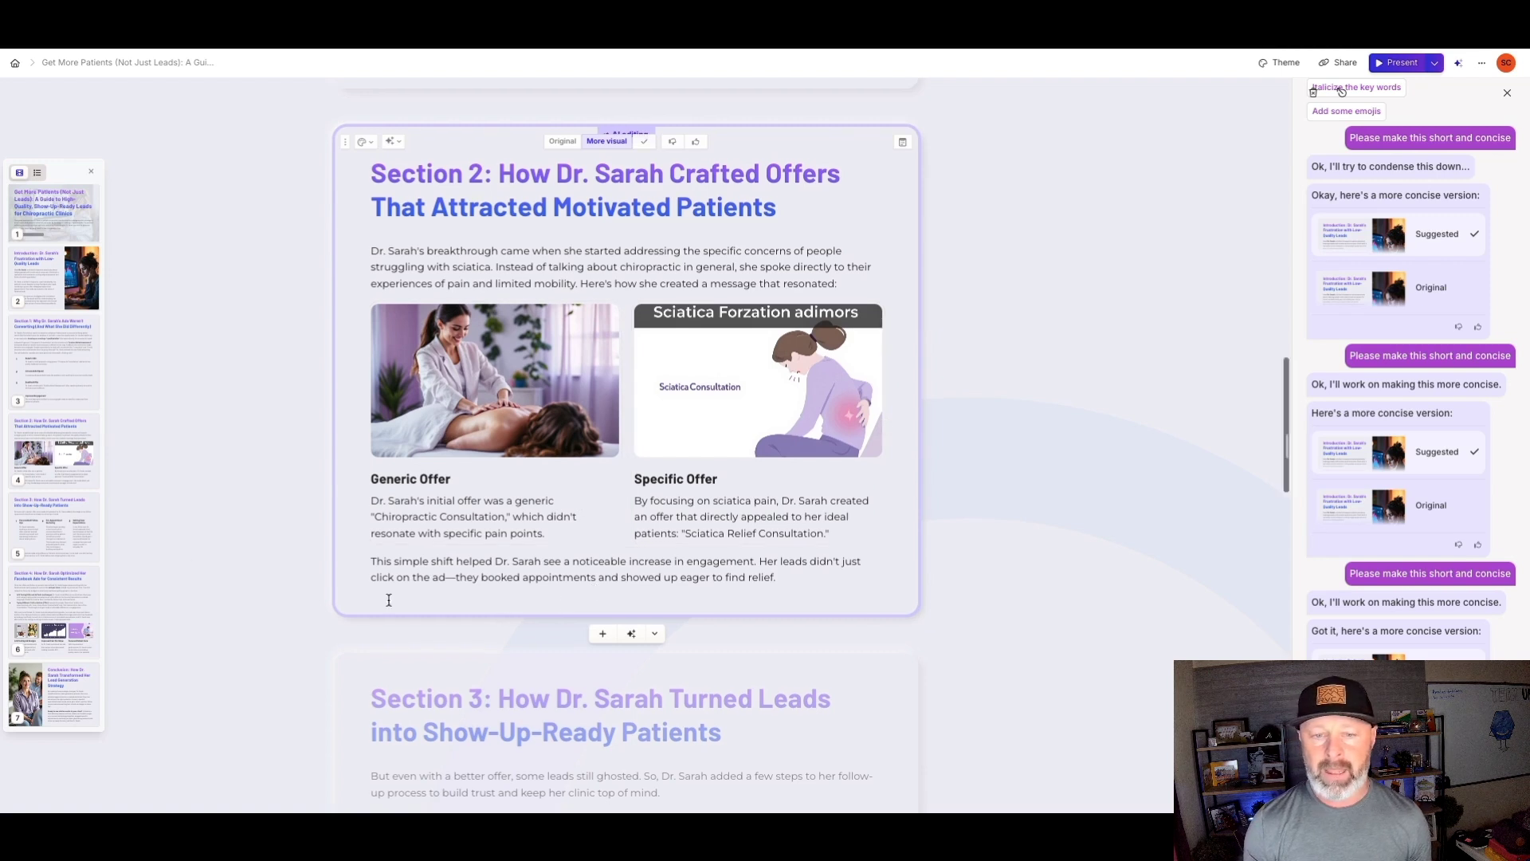
pyautogui.click(41, 587)
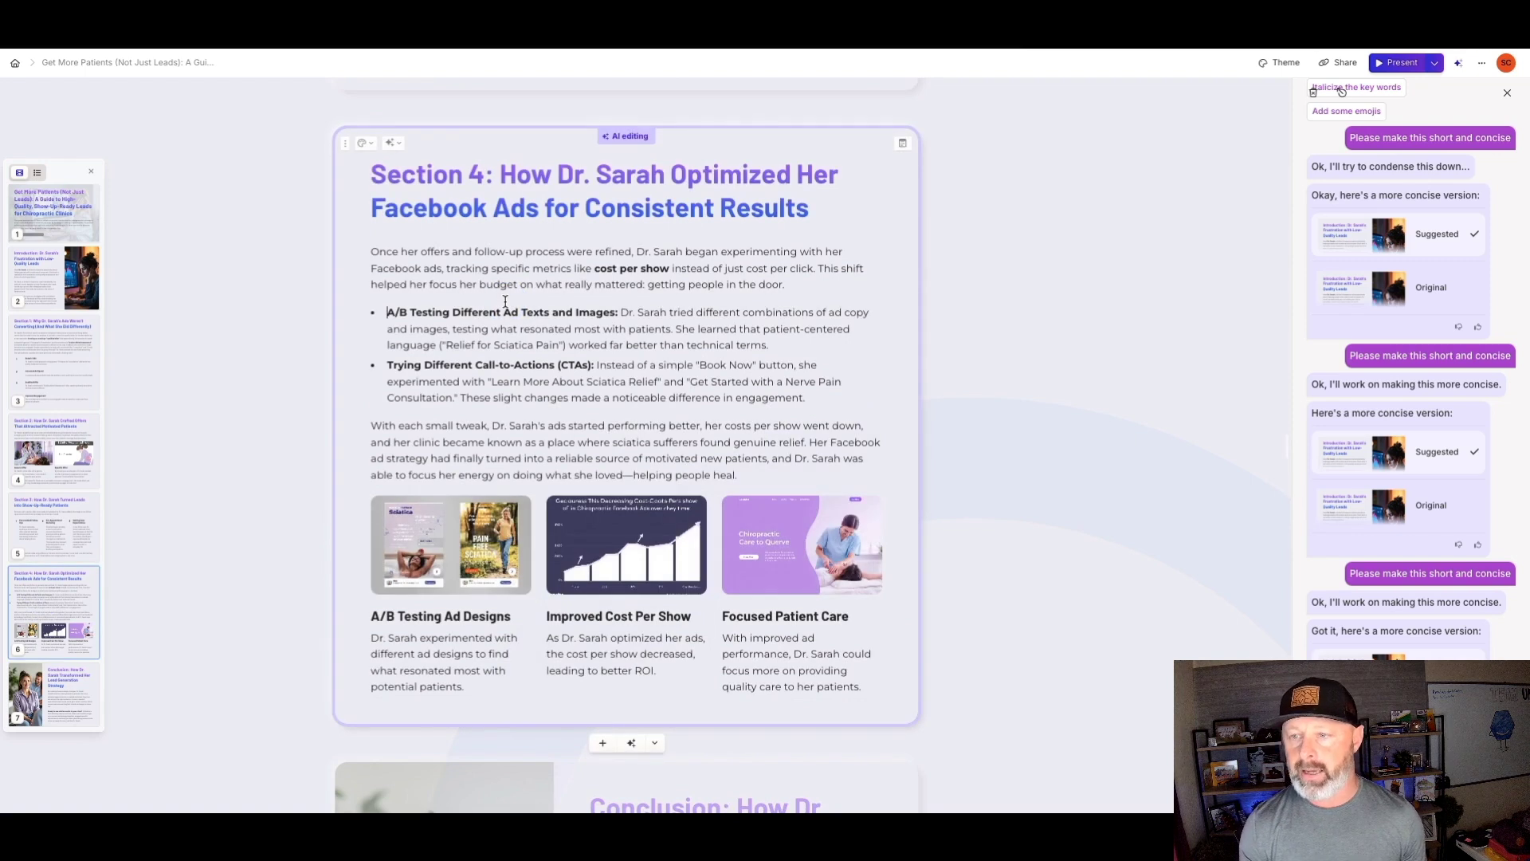
# Step: Inspect the A/B Testing Ad Designs image's AI prompt settings without changes, then scroll to the Conclusion
pyautogui.scroll(-1, 471, 439)
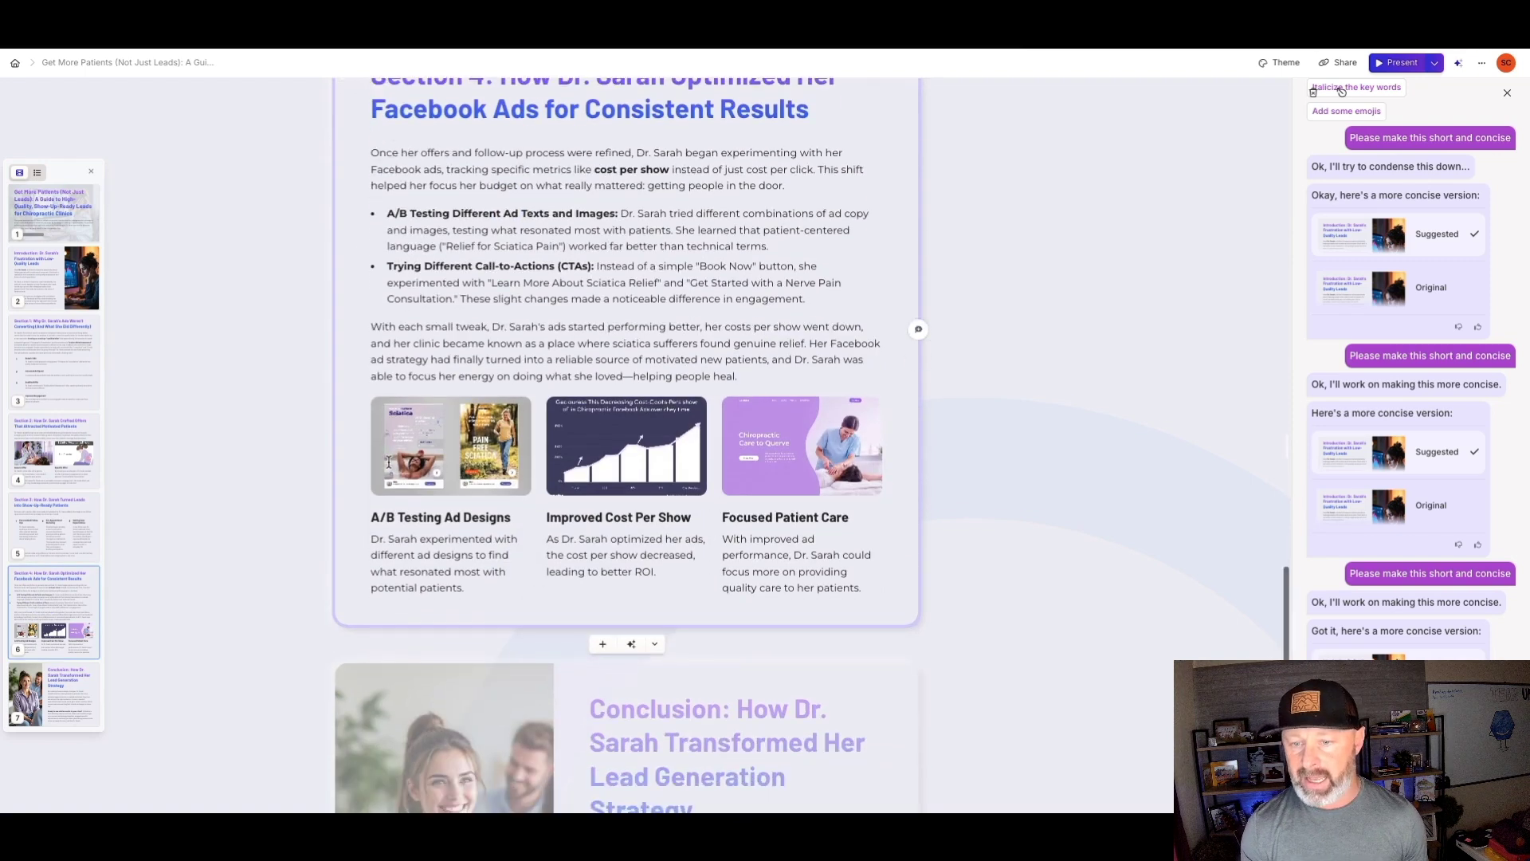
pyautogui.click(433, 439)
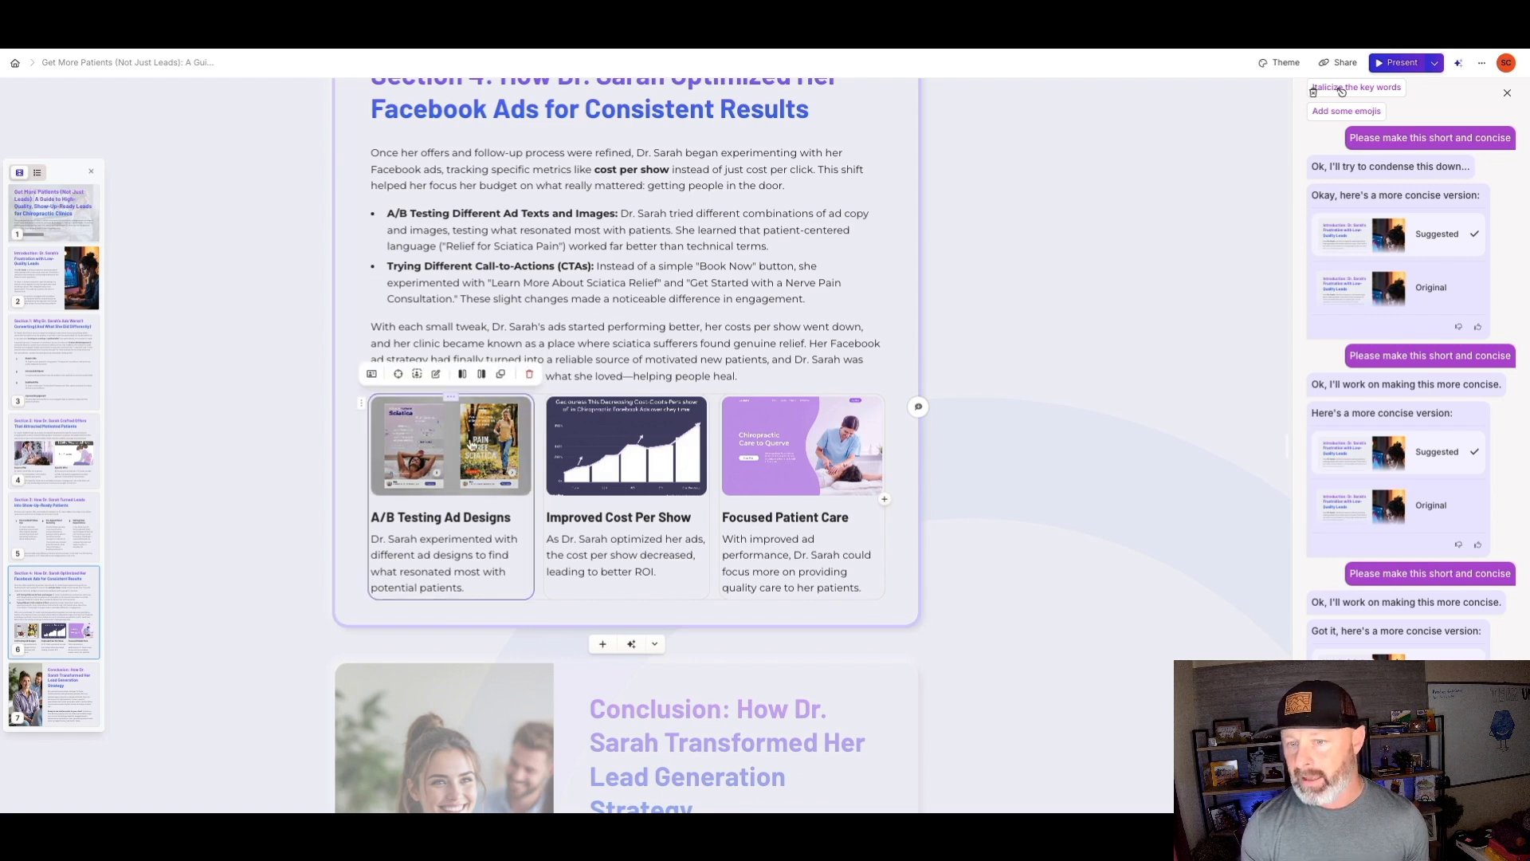
pyautogui.click(494, 440)
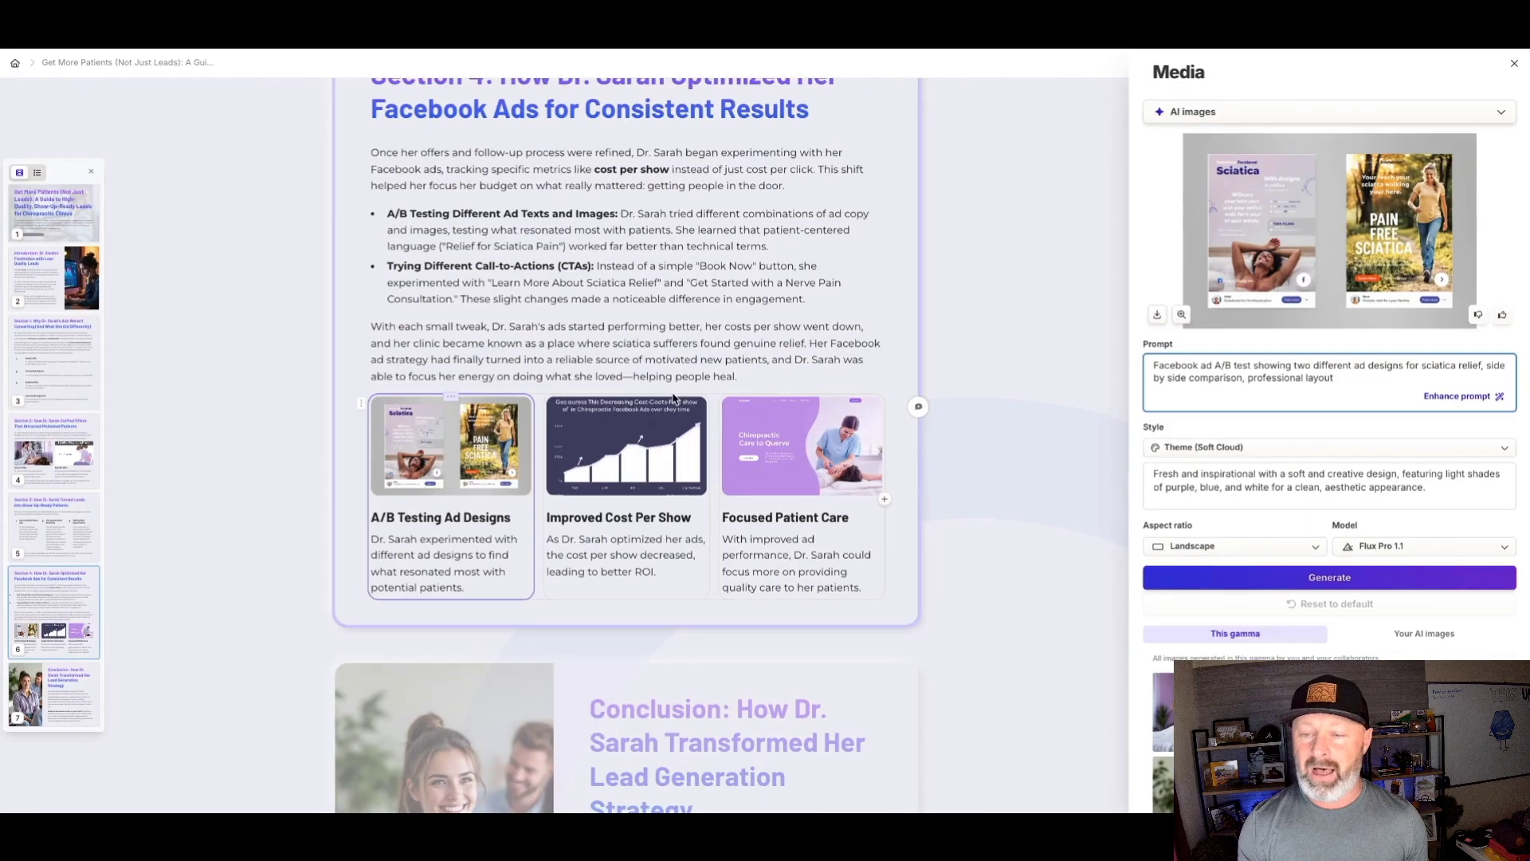
pyautogui.press('Escape')
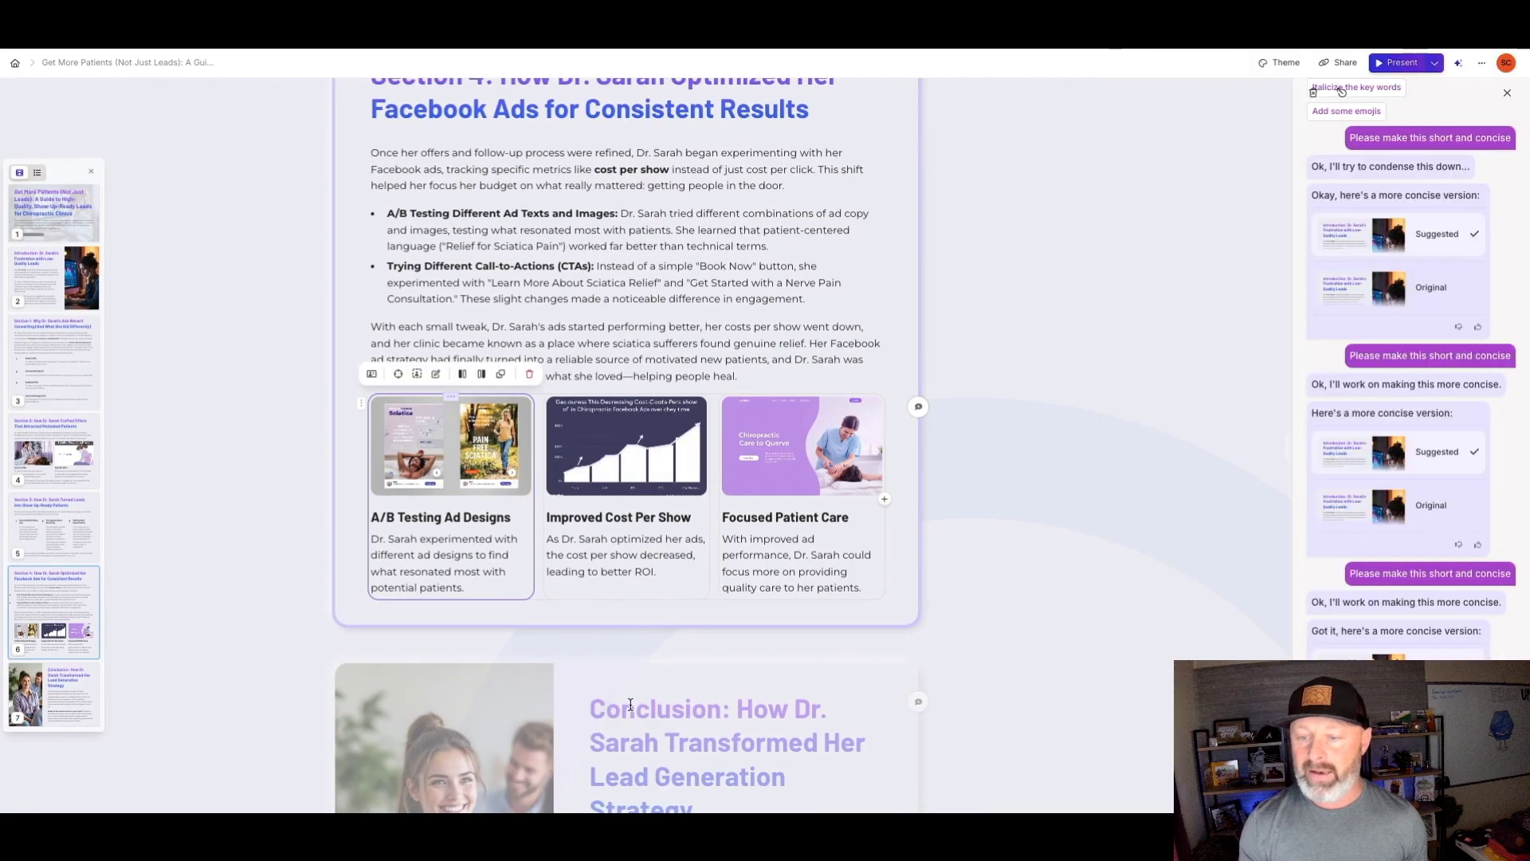
pyautogui.scroll(-5, 624, 574)
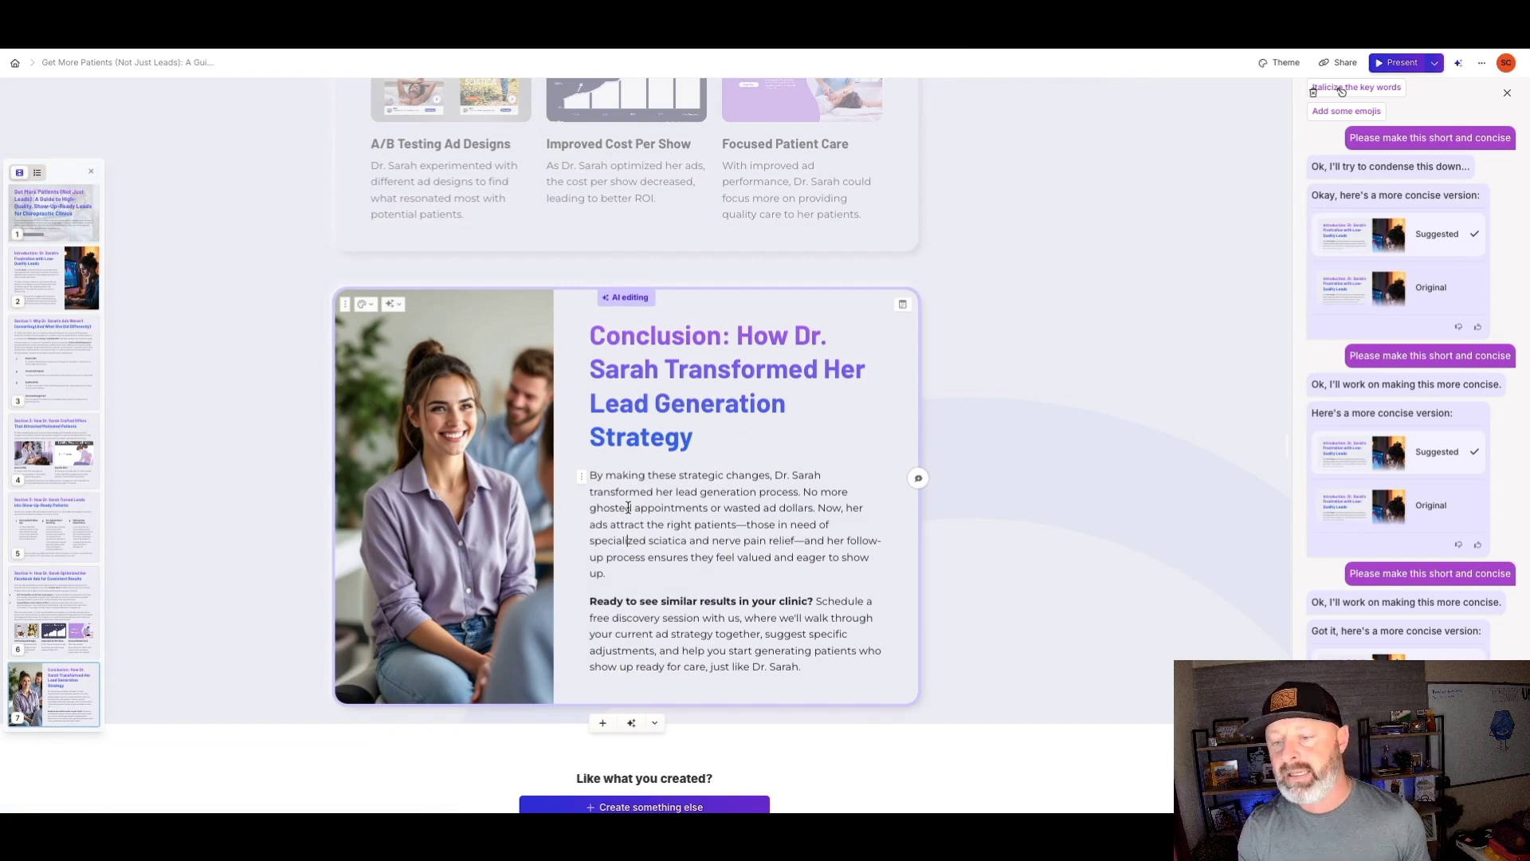
# Step: Add an empty paragraph after the Conclusion's last line and close the AI chat panel
pyautogui.click(807, 672)
pyautogui.press('Return')
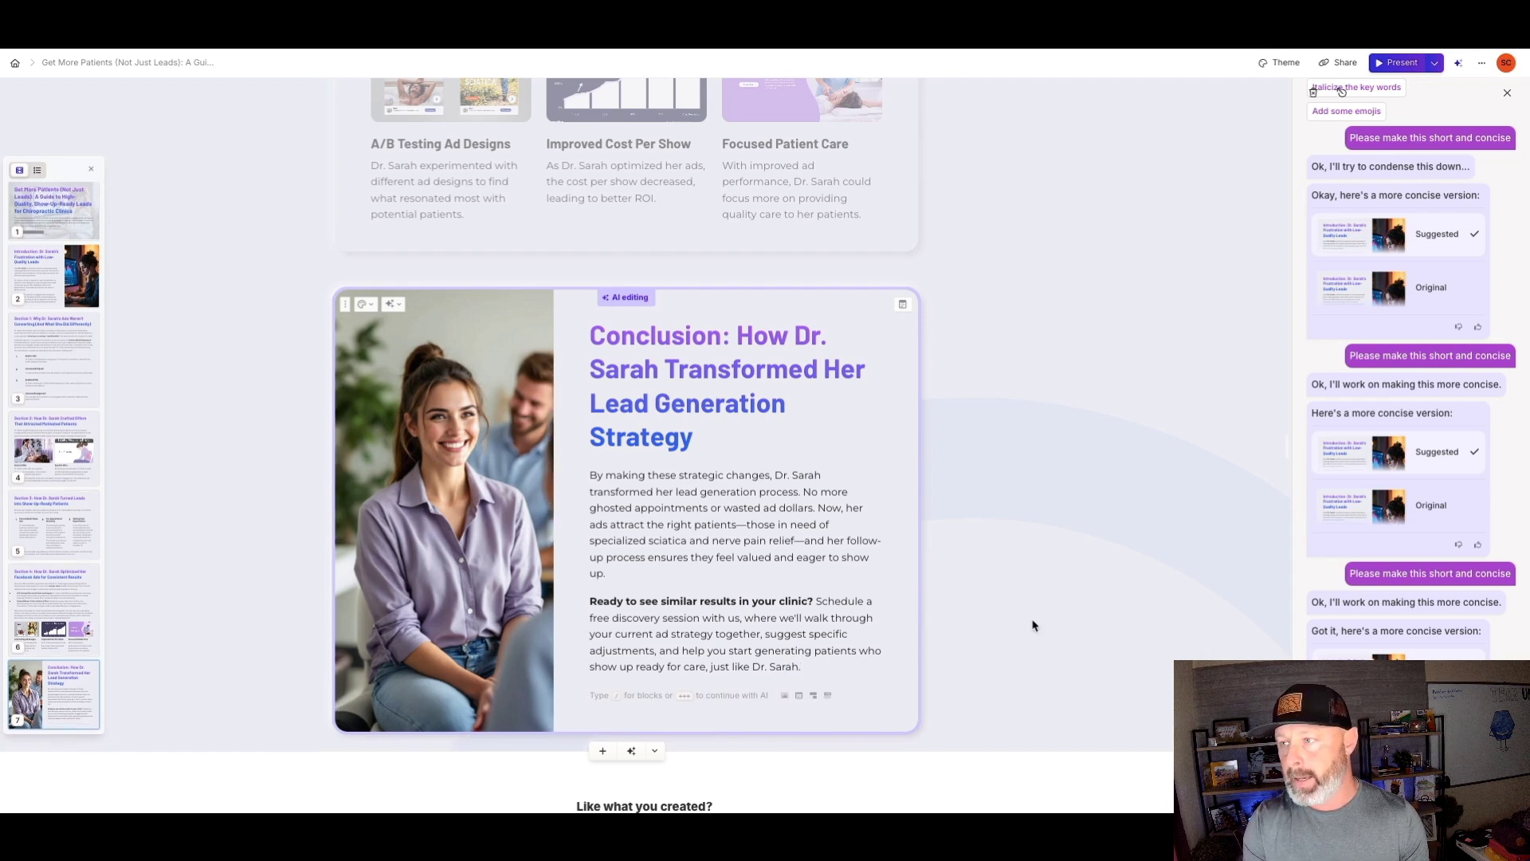
pyautogui.click(670, 695)
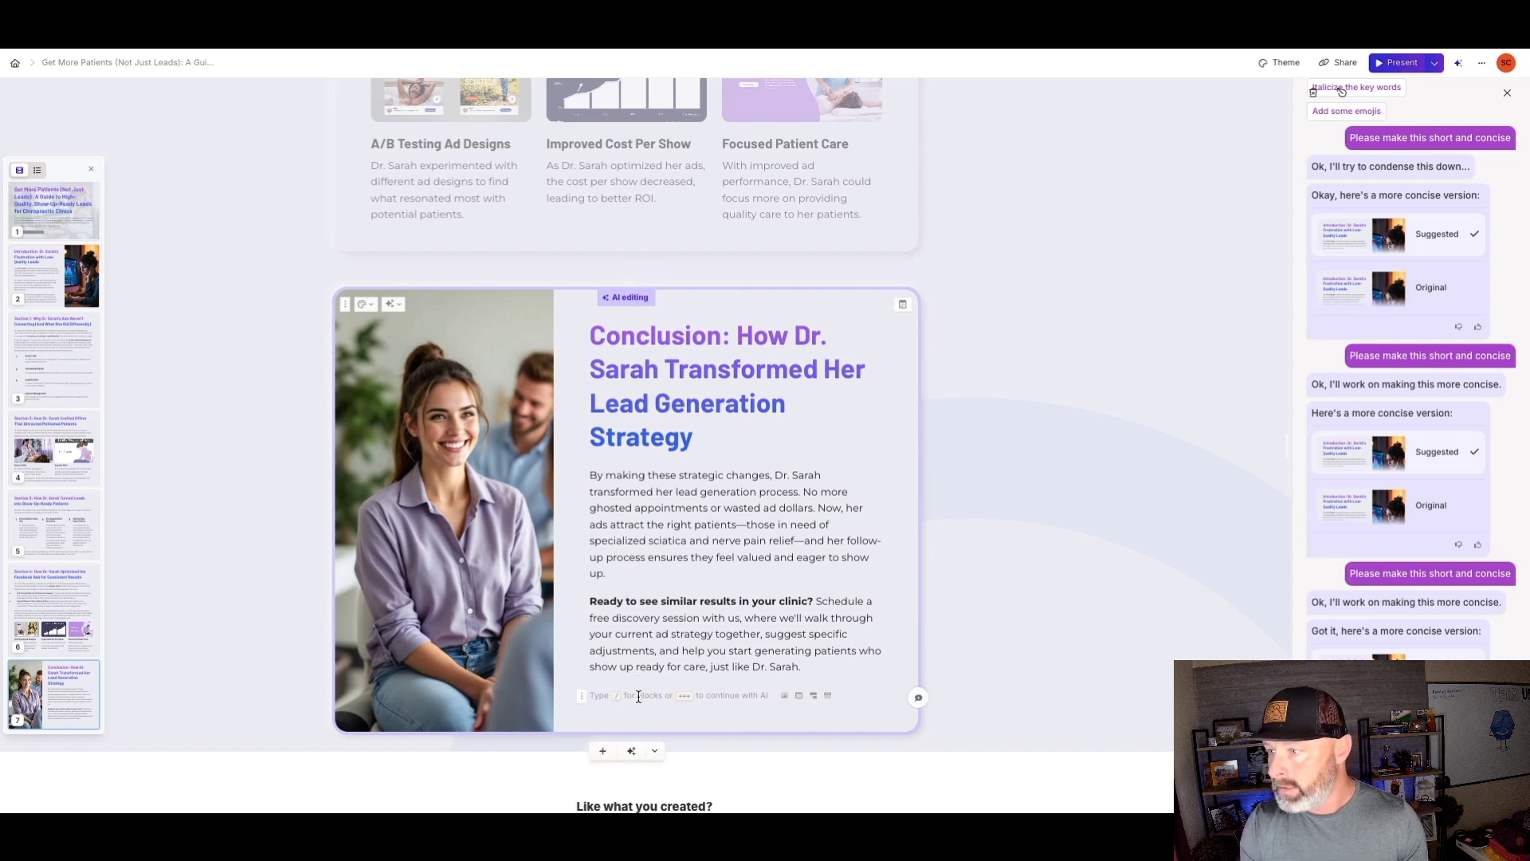
pyautogui.click(1507, 92)
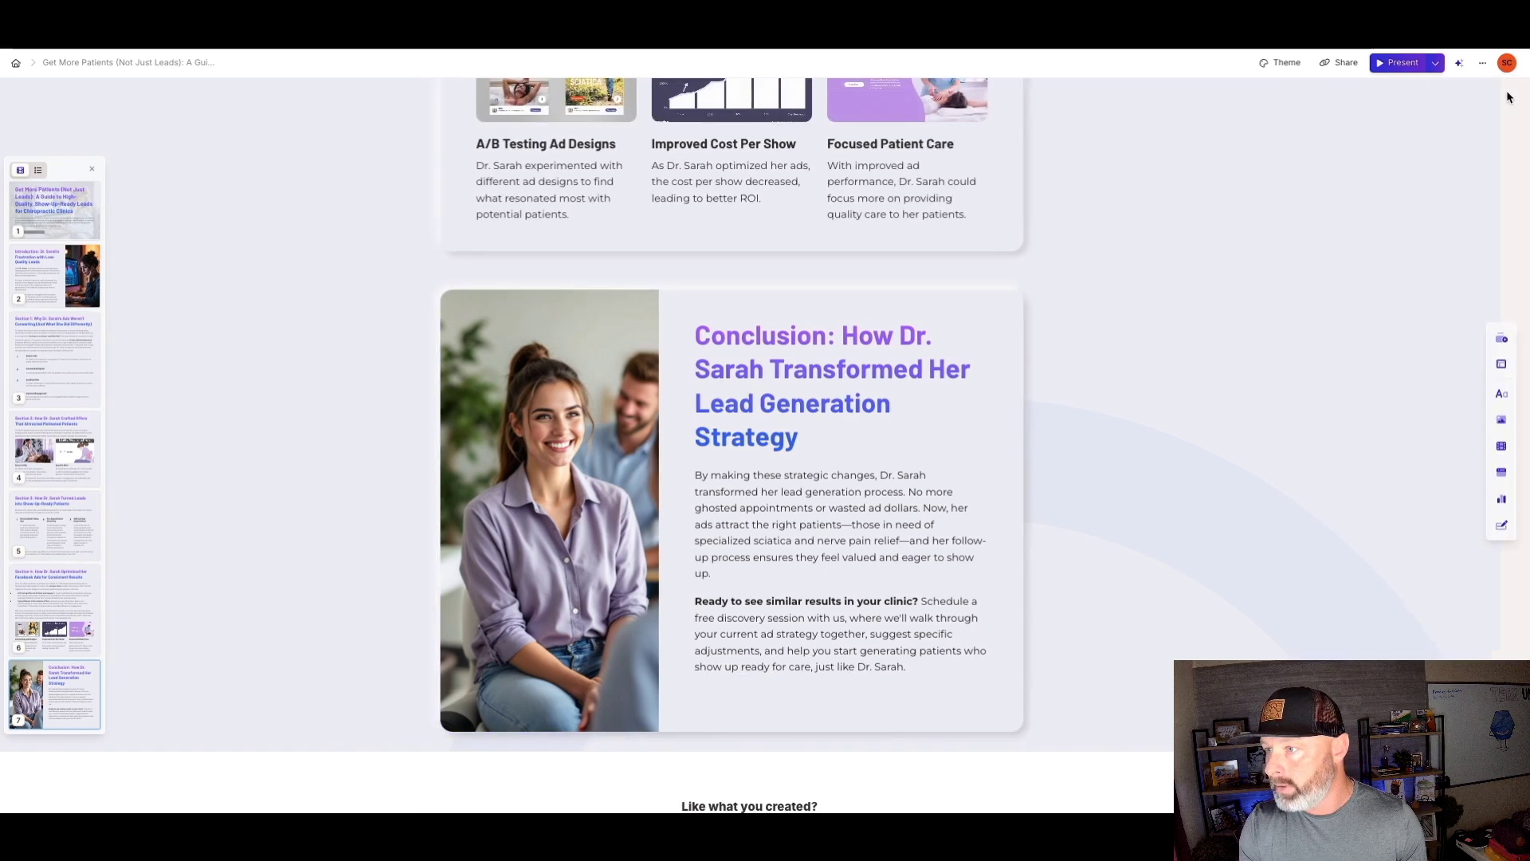
# Step: Insert a button block below the Conclusion text and link it to the demo website URL
pyautogui.click(1502, 524)
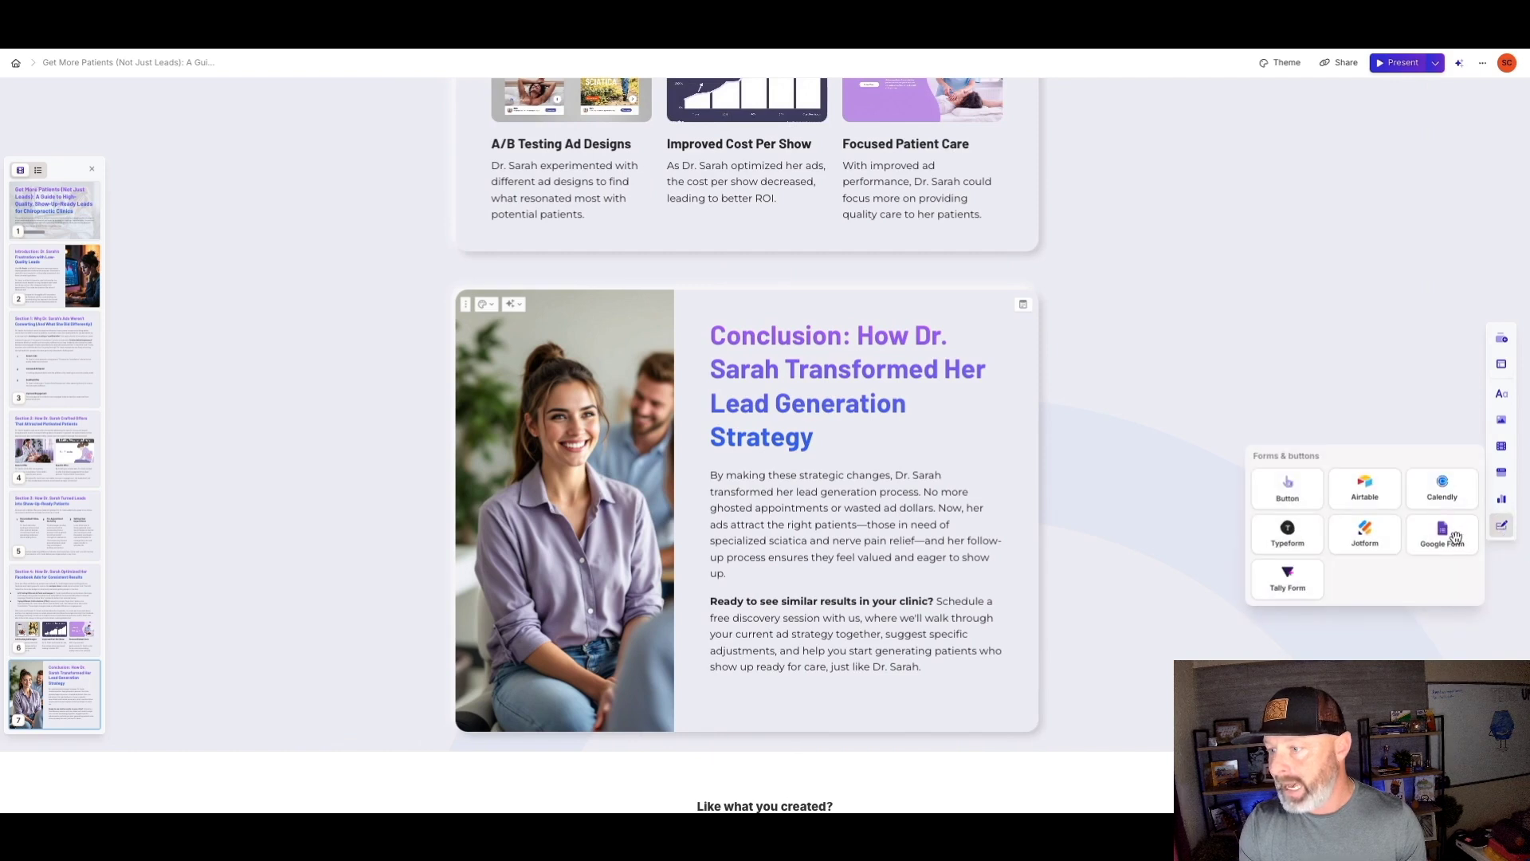
pyautogui.moveTo(1287, 487); pyautogui.dragTo(1199, 528)
pyautogui.moveTo(814, 729)
pyautogui.mouseDown()
pyautogui.moveTo(786, 699)
pyautogui.moveTo(798, 706)
pyautogui.mouseUp()
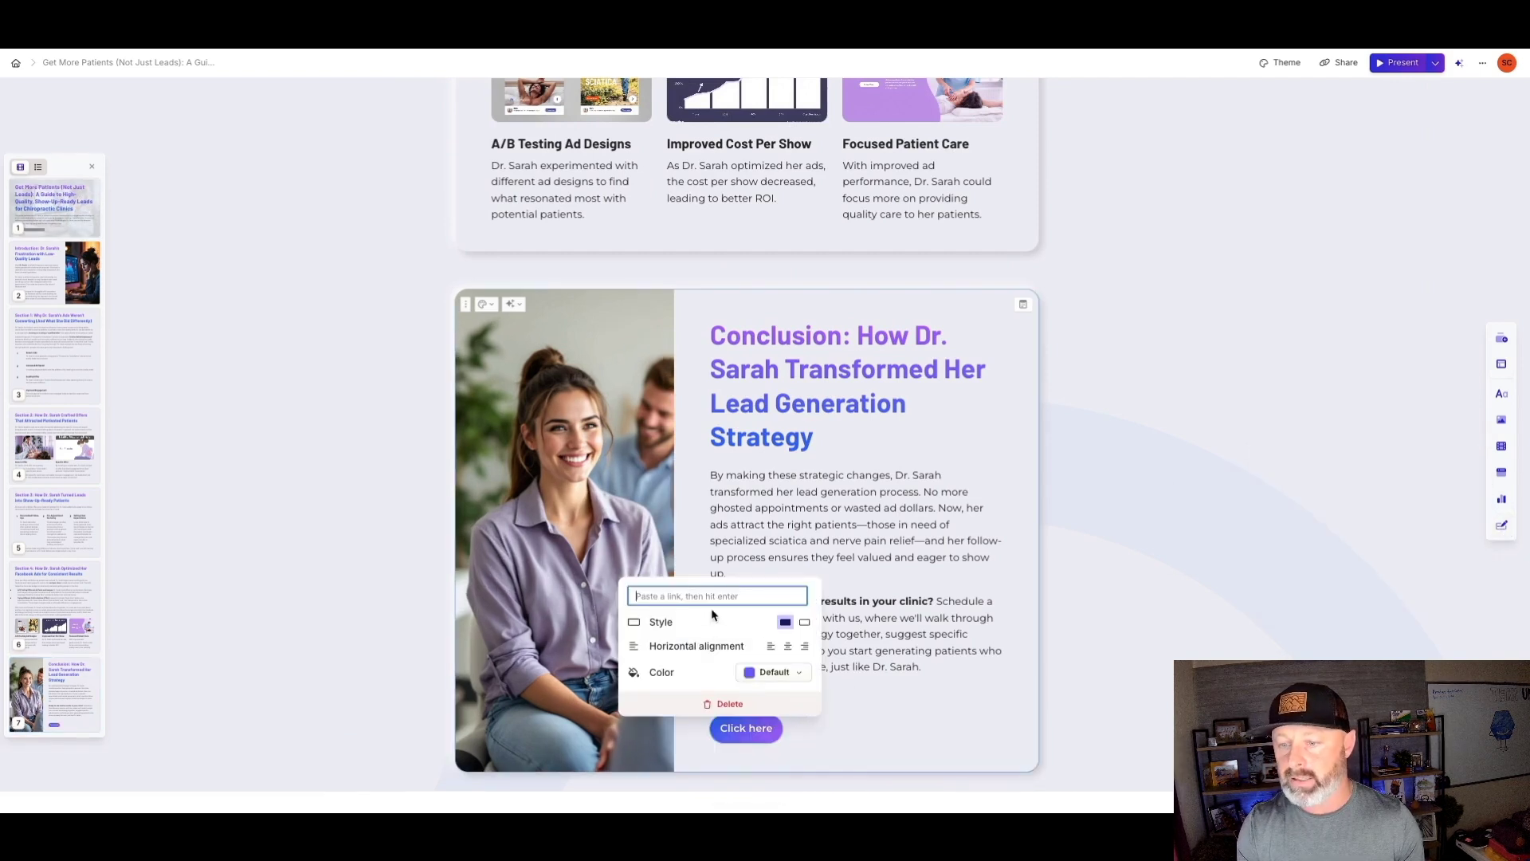
pyautogui.write('ww')
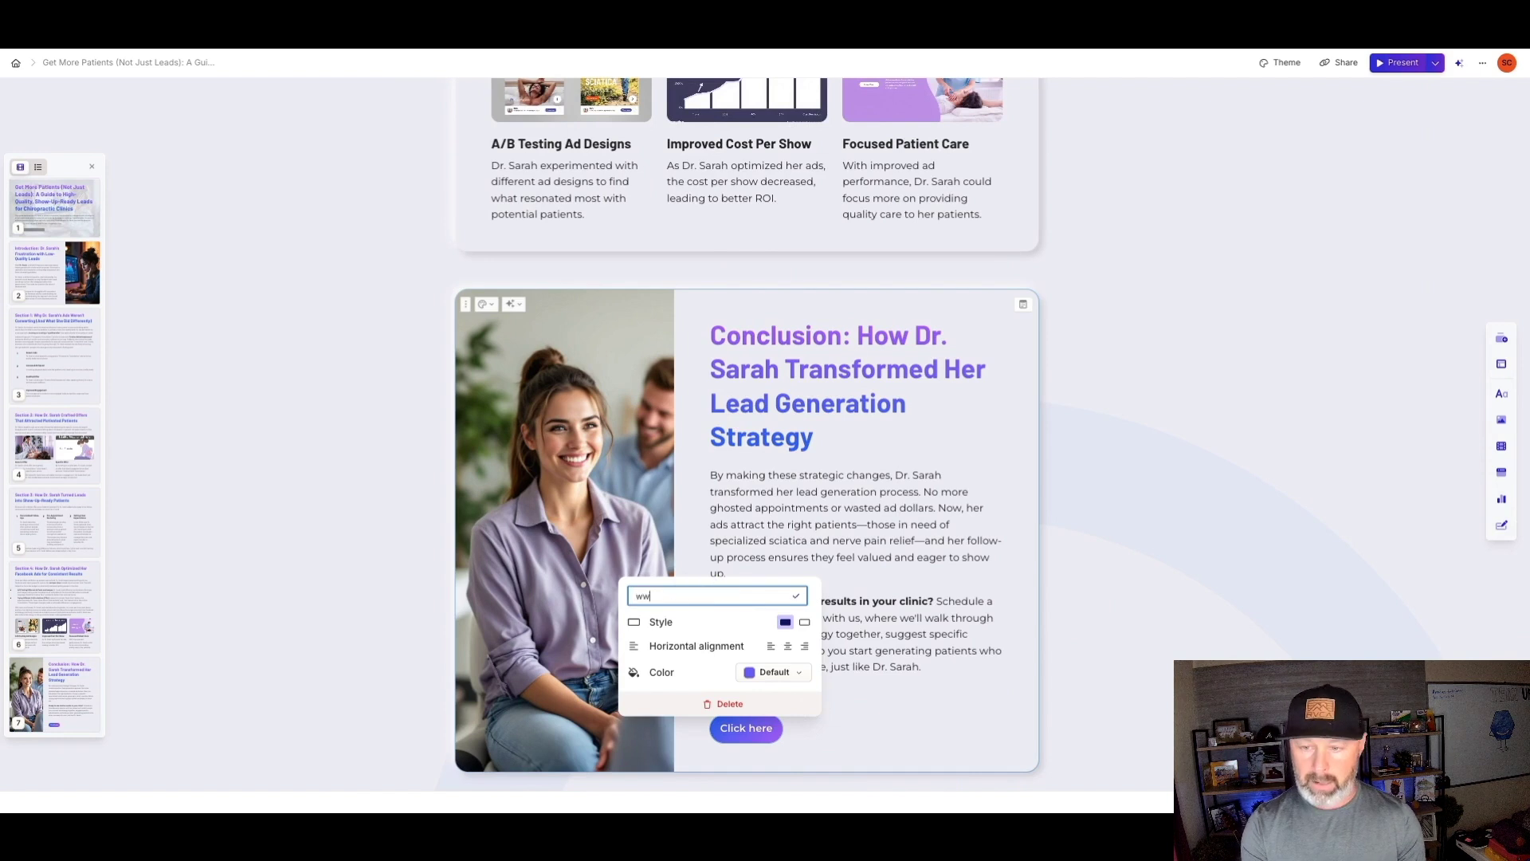
pyautogui.write('w.demowith sa')
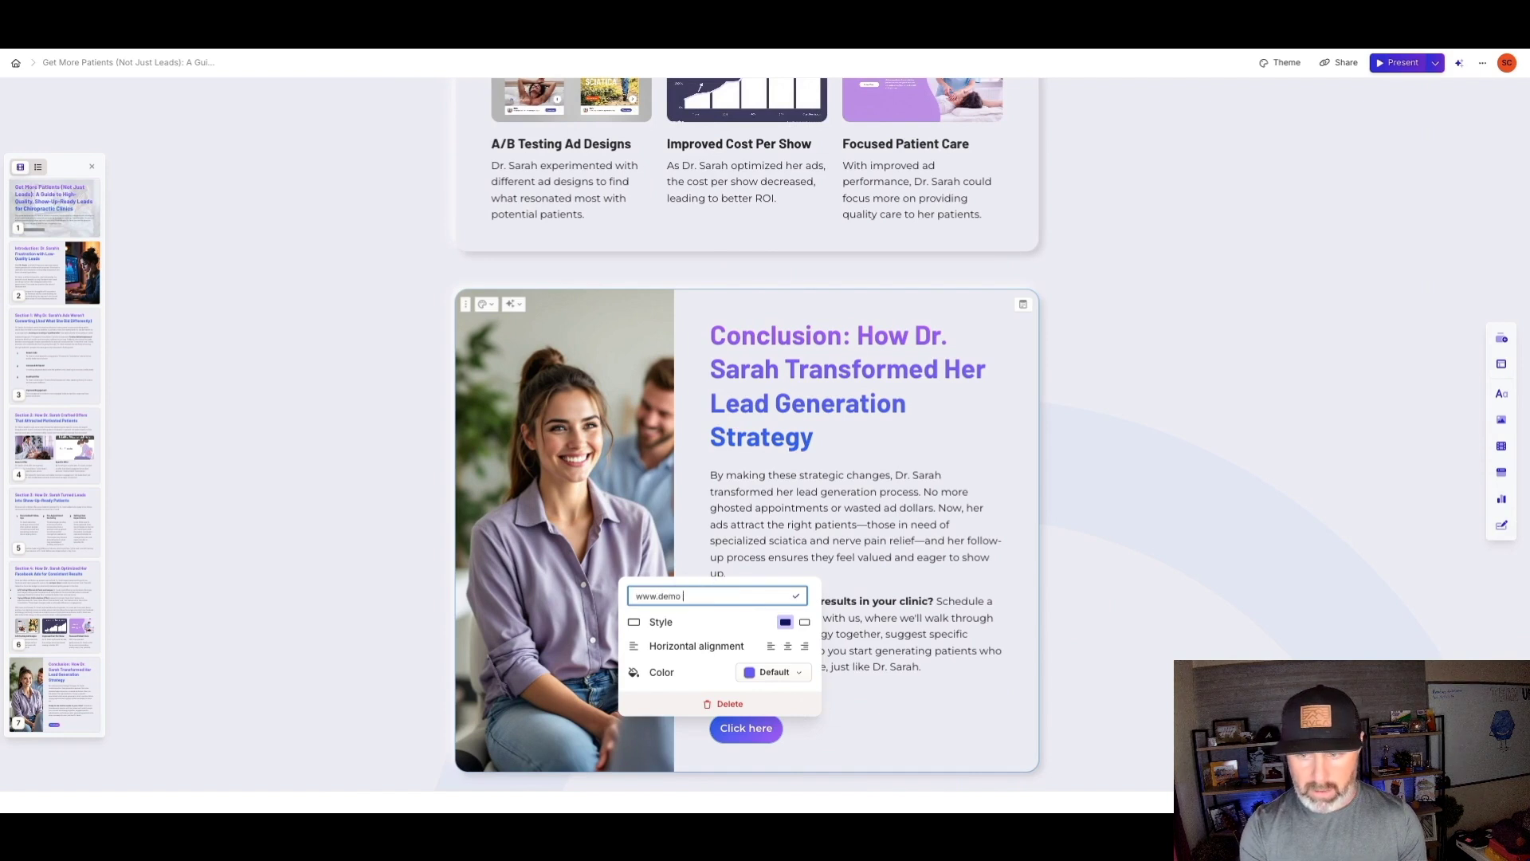
pyautogui.press('BackSpace')
pyautogui.press('BackSpace')
pyautogui.press('BackSpace')
pyautogui.write('same')
pyautogui.write('.com')
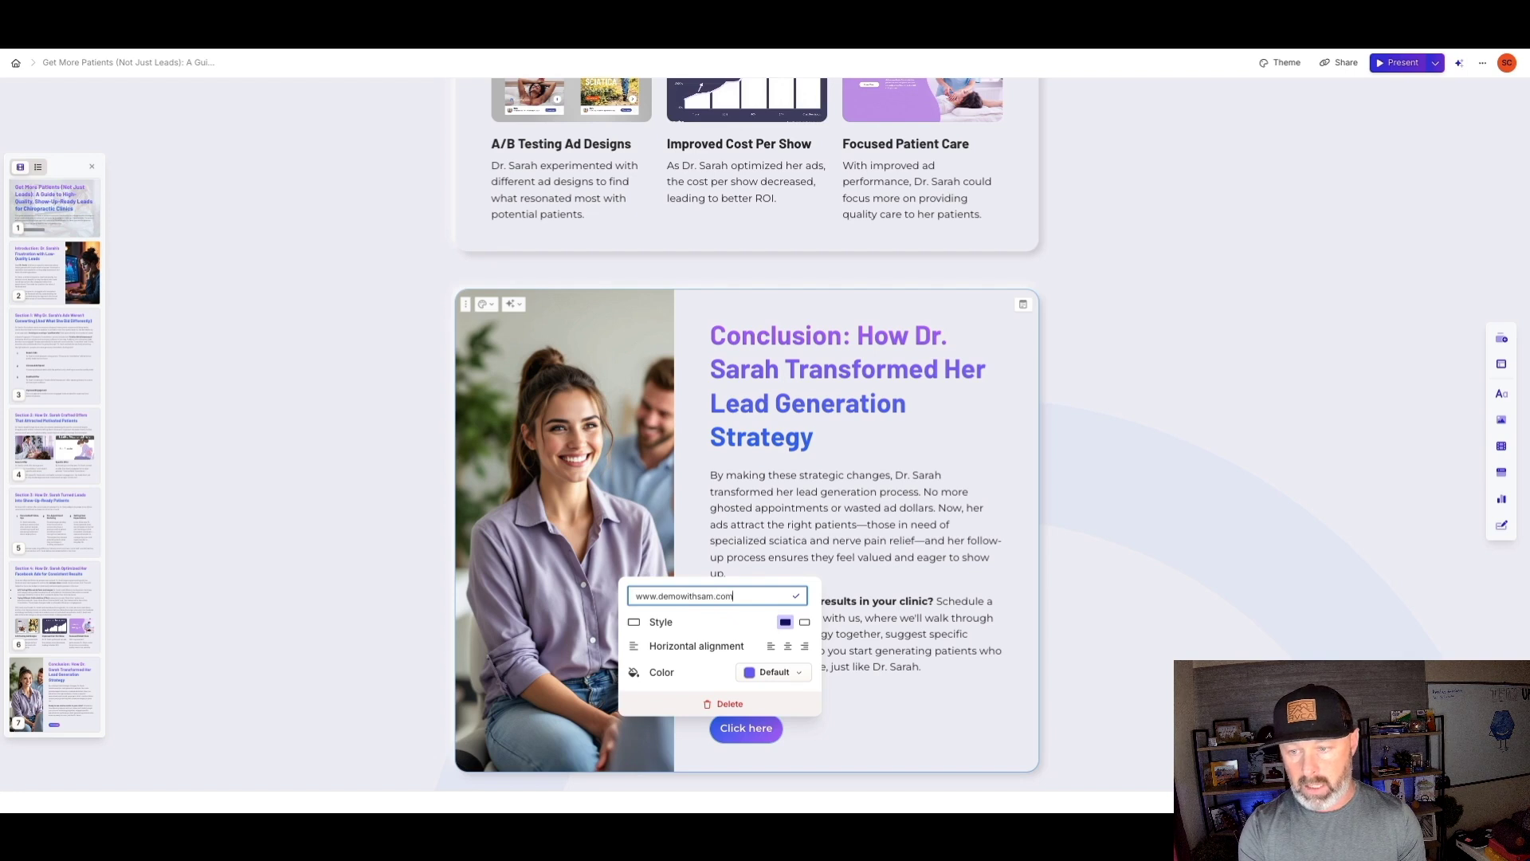
# Step: Label the button 'Install Sarah's System Now', centre it, and save its link
pyautogui.click(737, 730)
pyautogui.write('W')
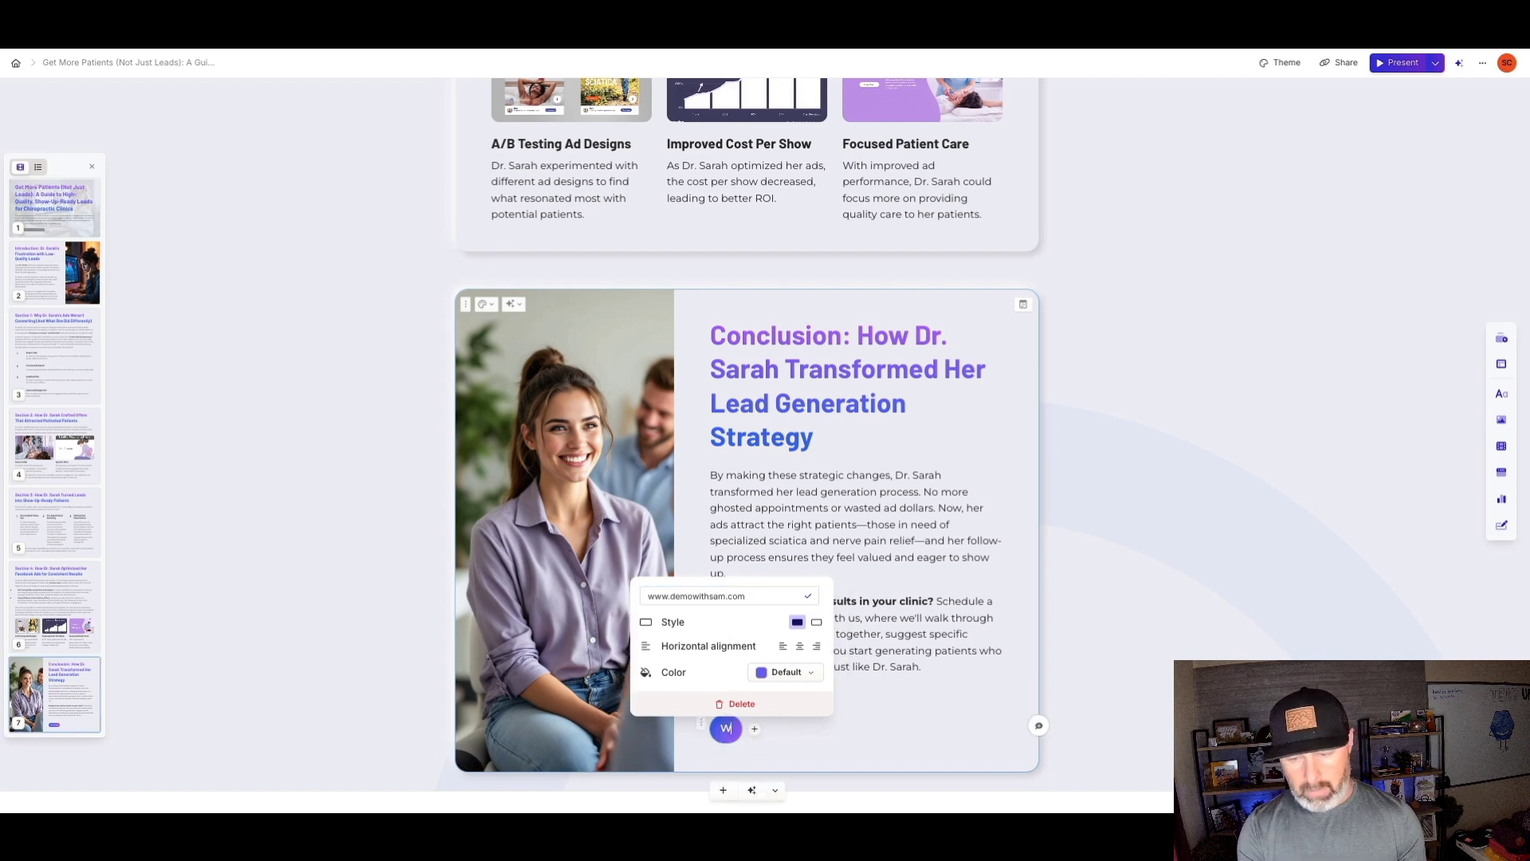
pyautogui.press('BackSpace')
pyautogui.write('Install')
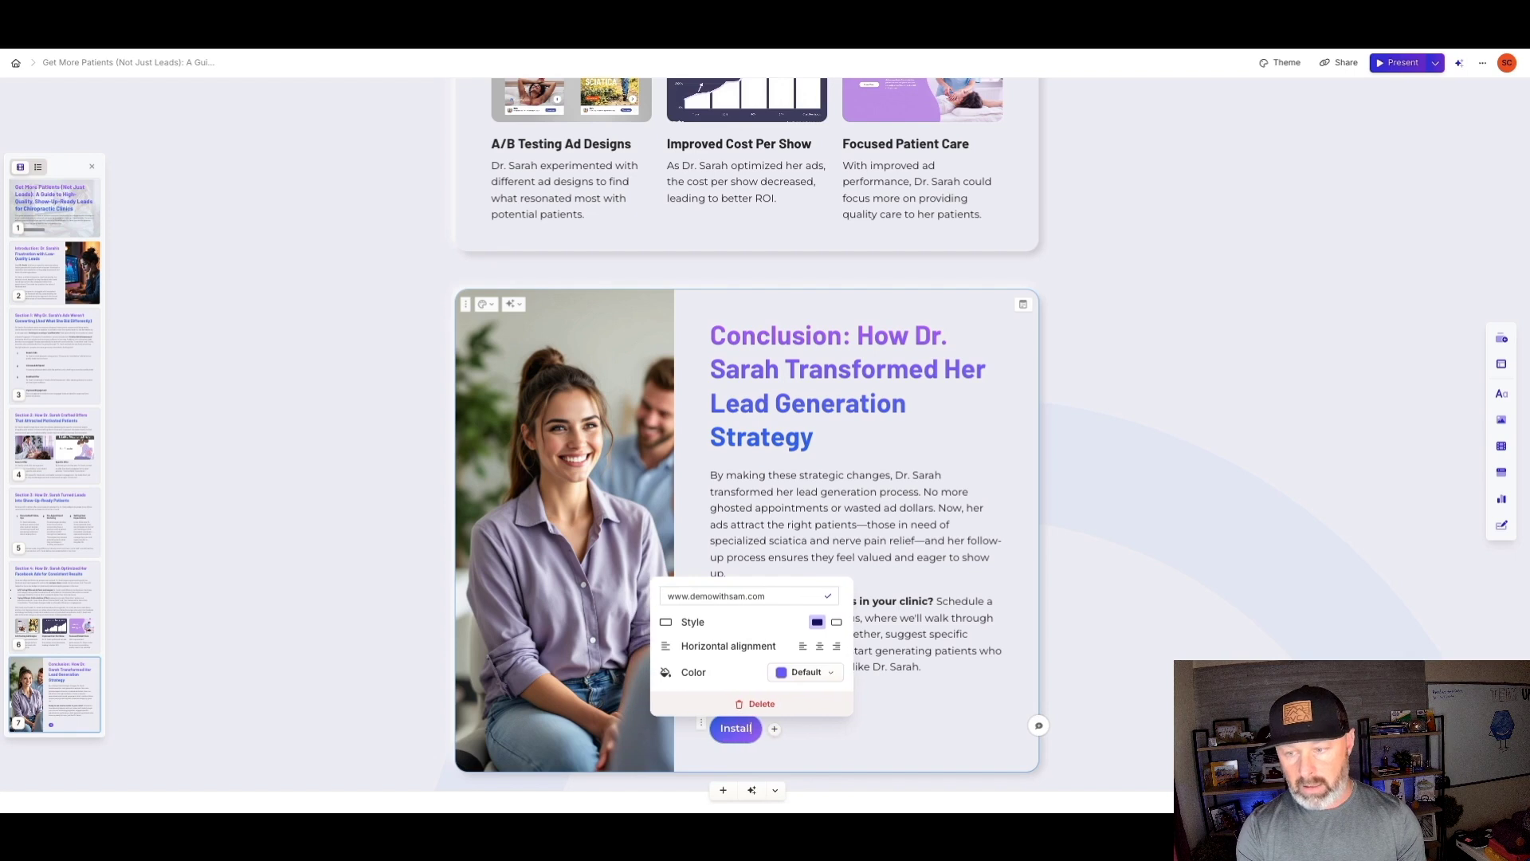
pyautogui.write(" Sarah's")
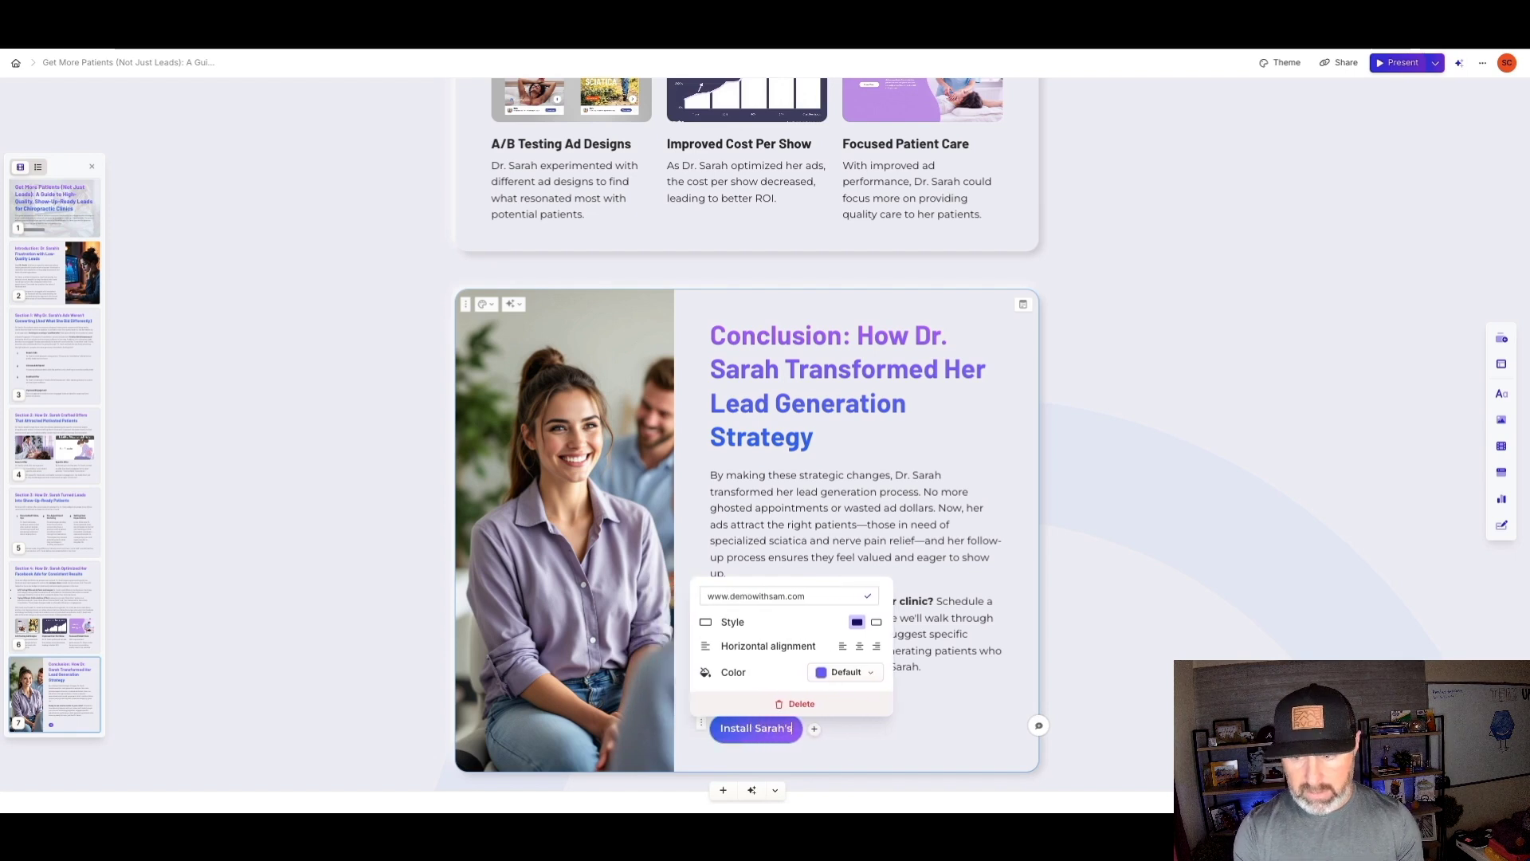
pyautogui.write(' System')
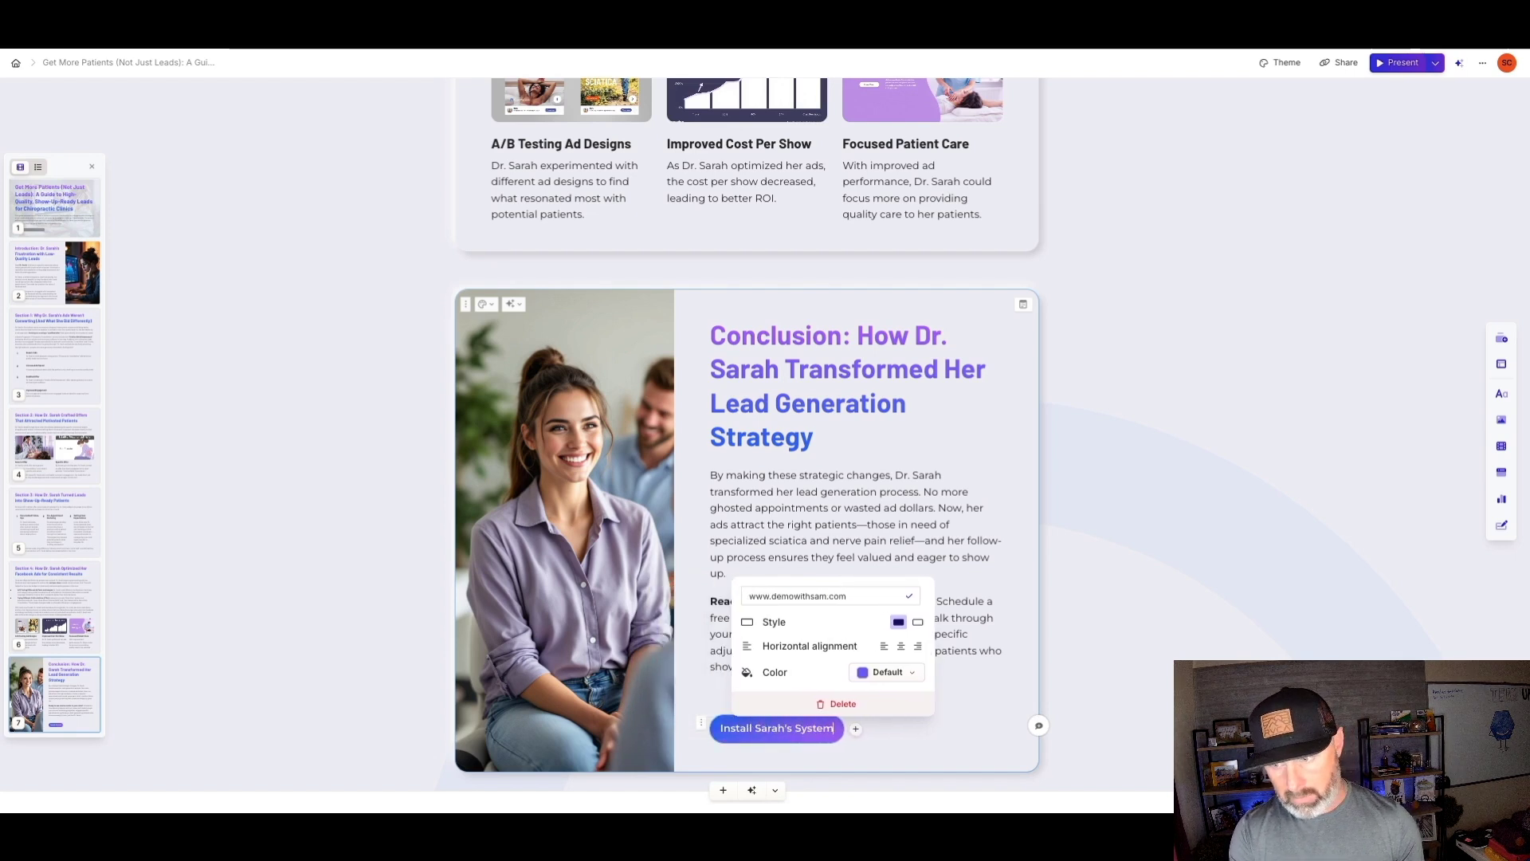
pyautogui.write(' Now')
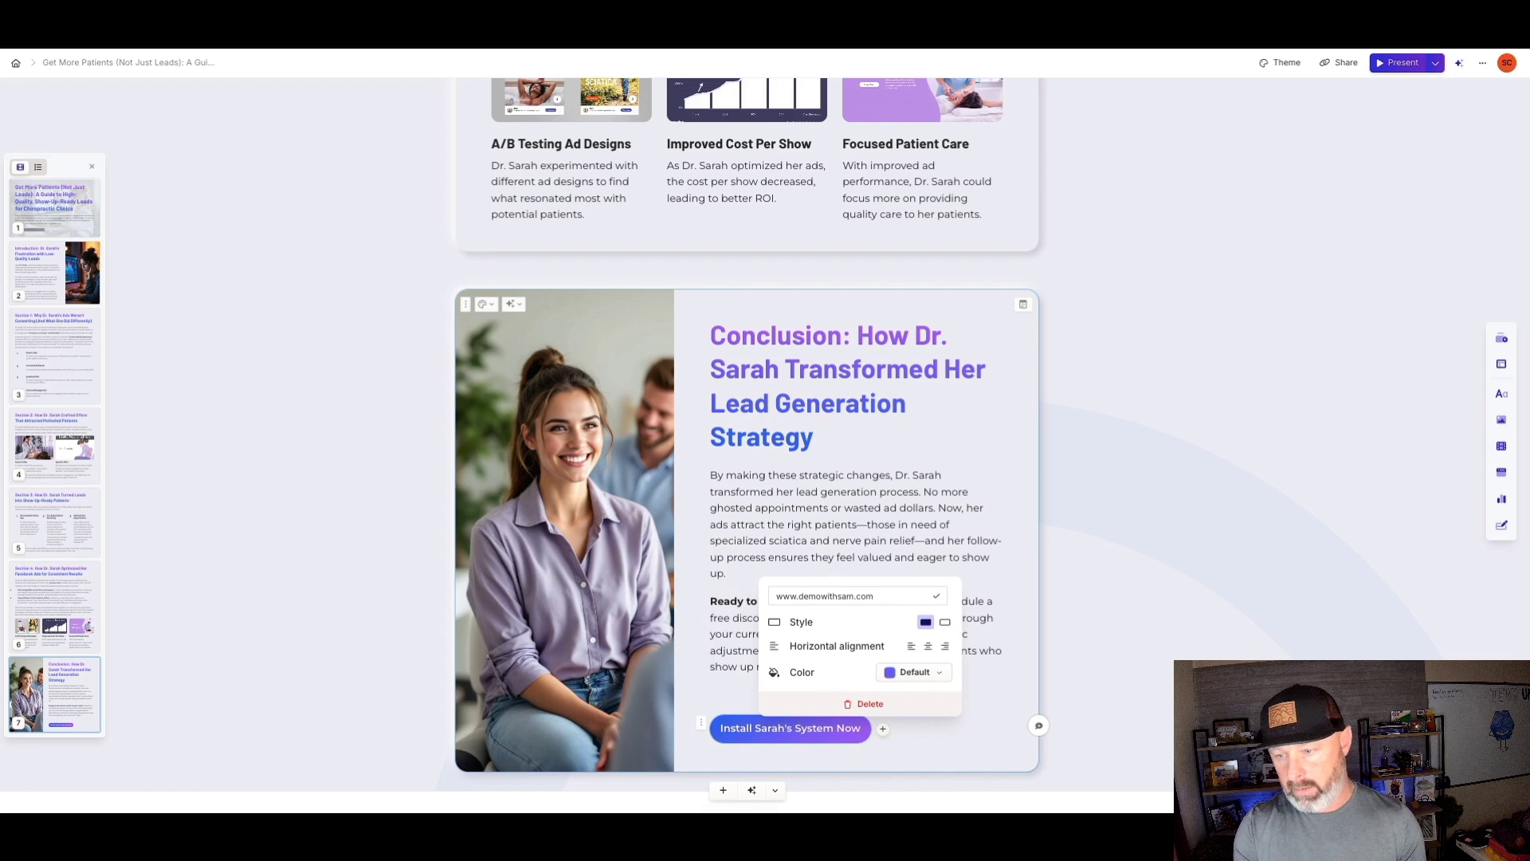
pyautogui.click(927, 646)
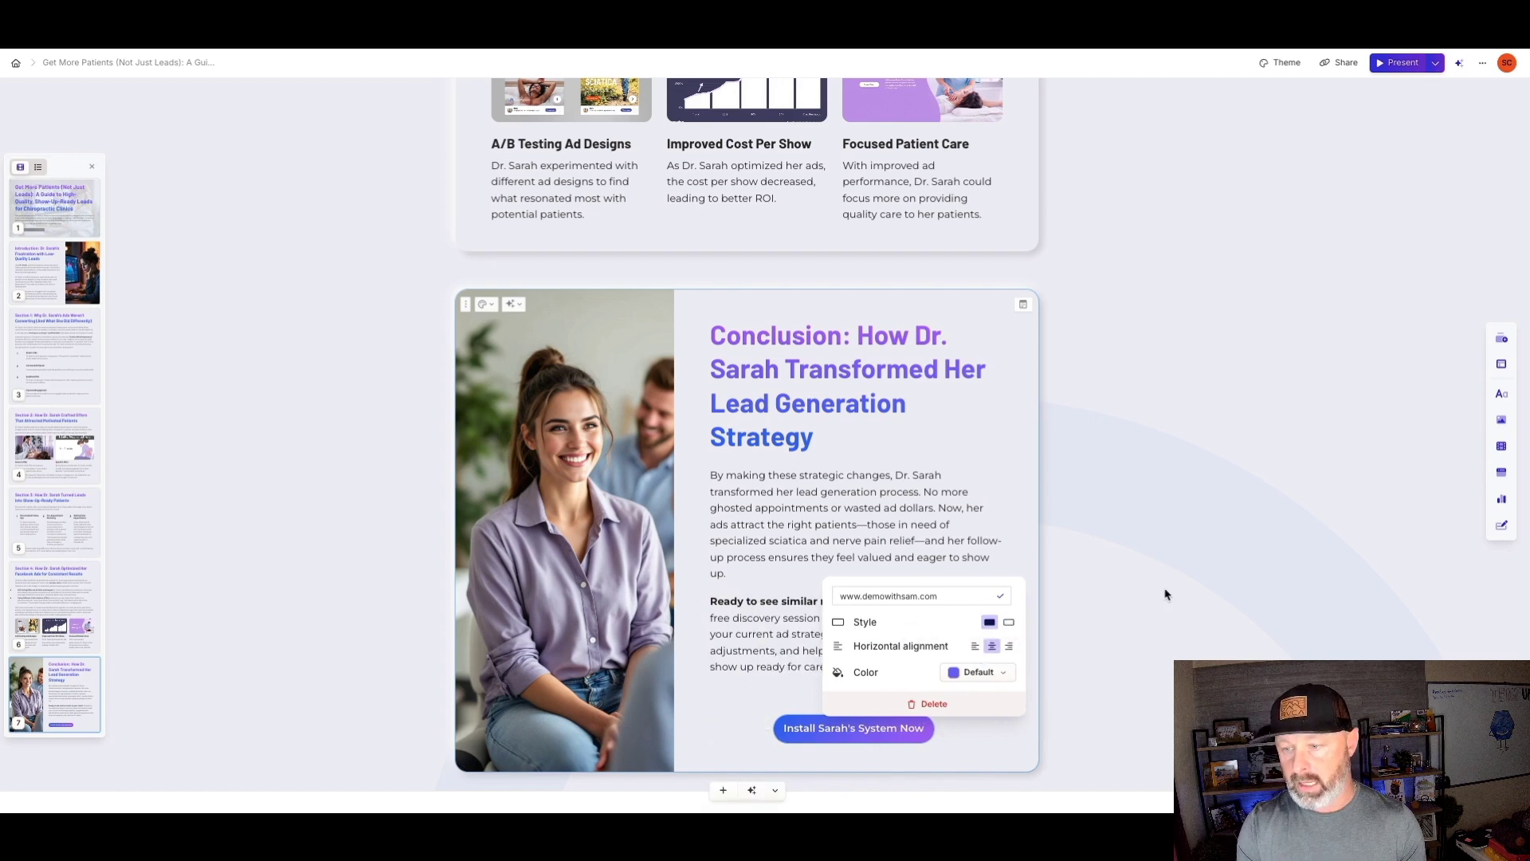
pyautogui.click(1003, 595)
pyautogui.click(987, 476)
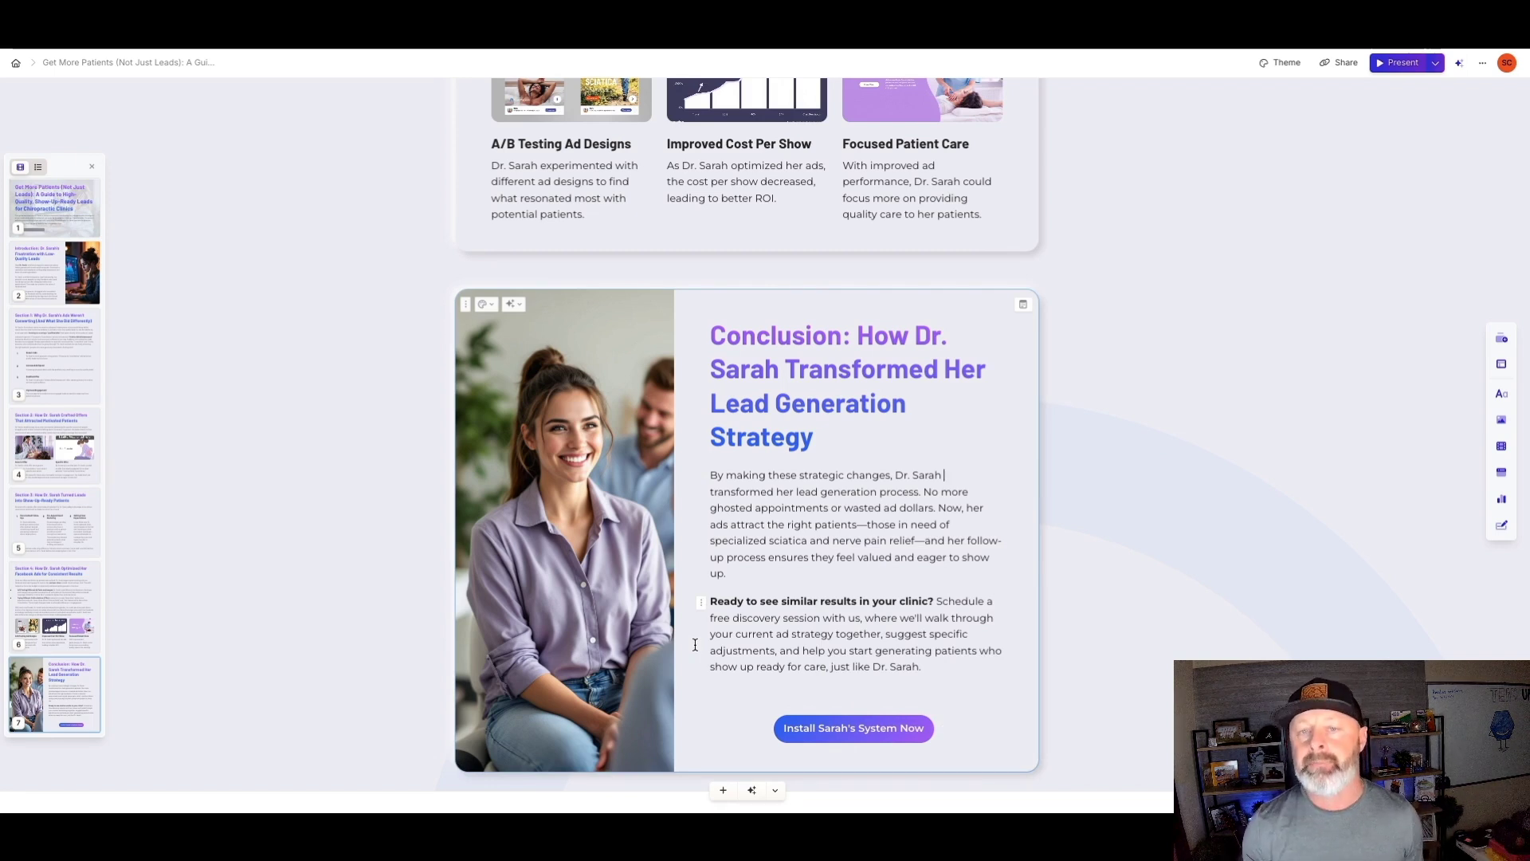
pyautogui.click(64, 211)
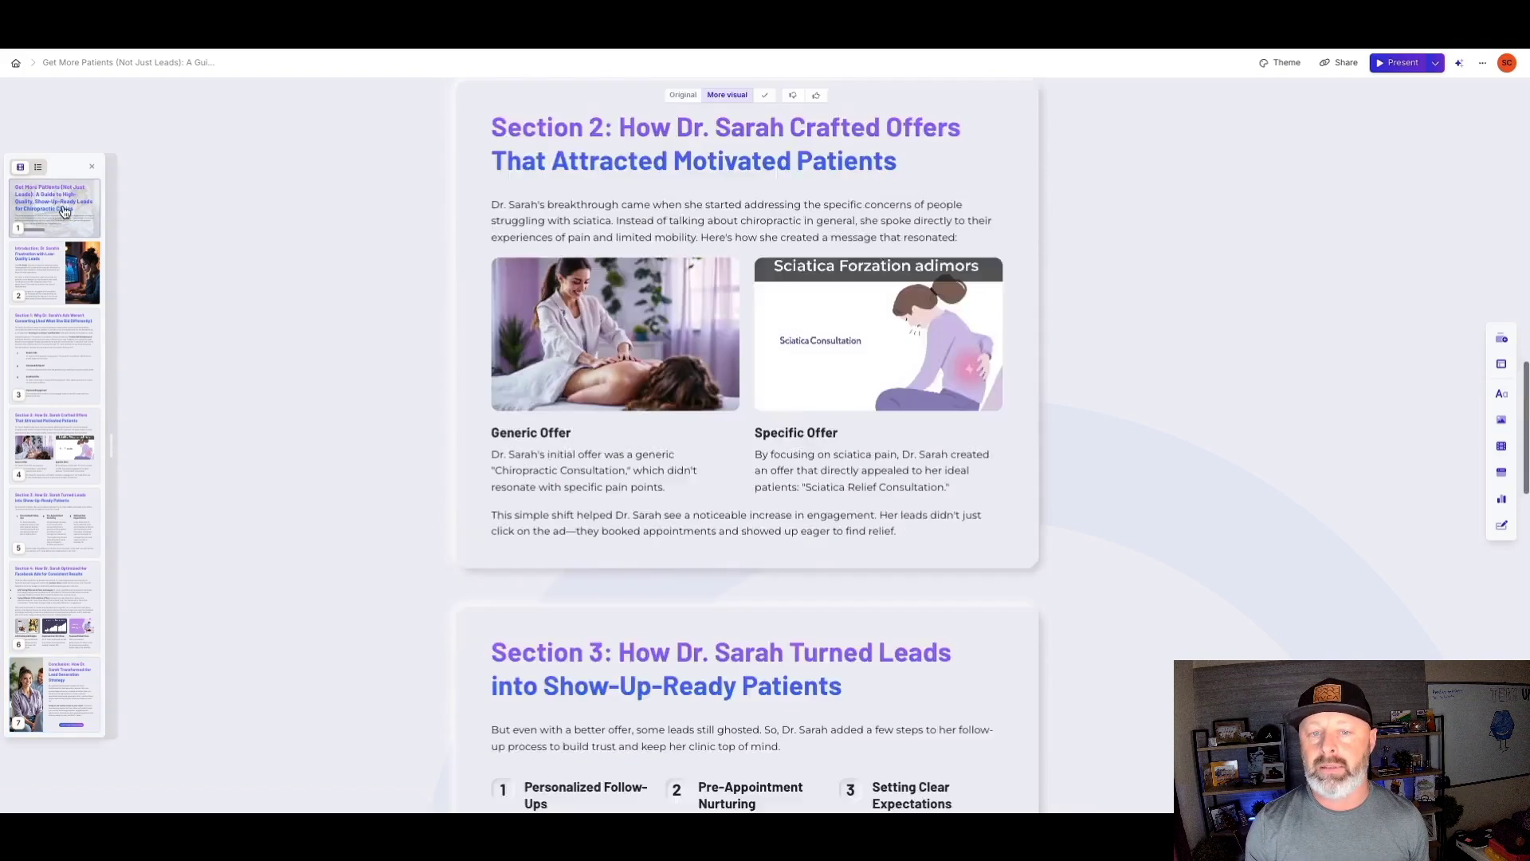
pyautogui.click(52, 293)
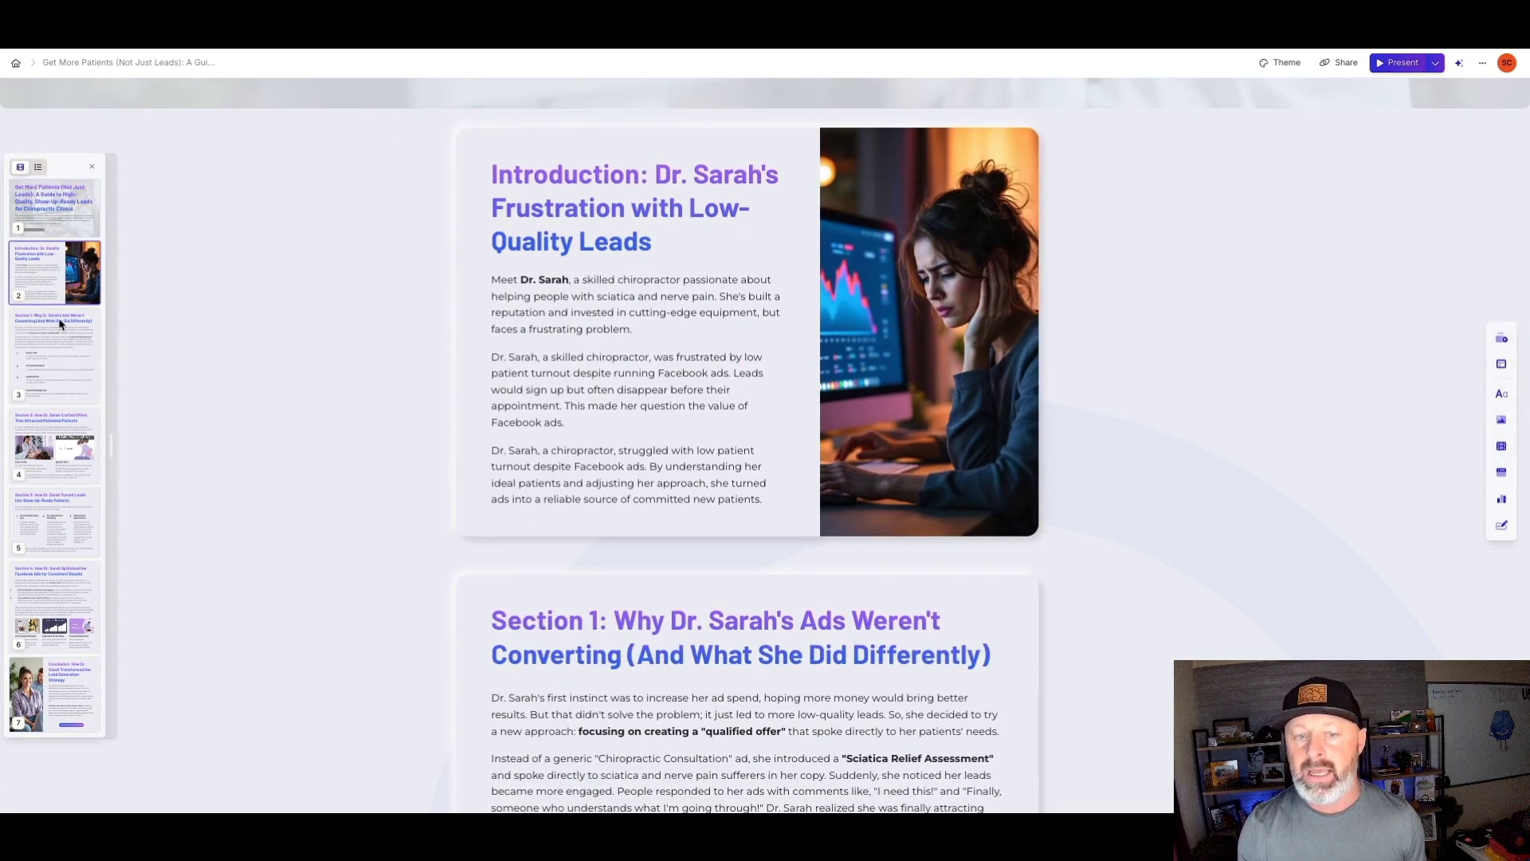
pyautogui.click(80, 355)
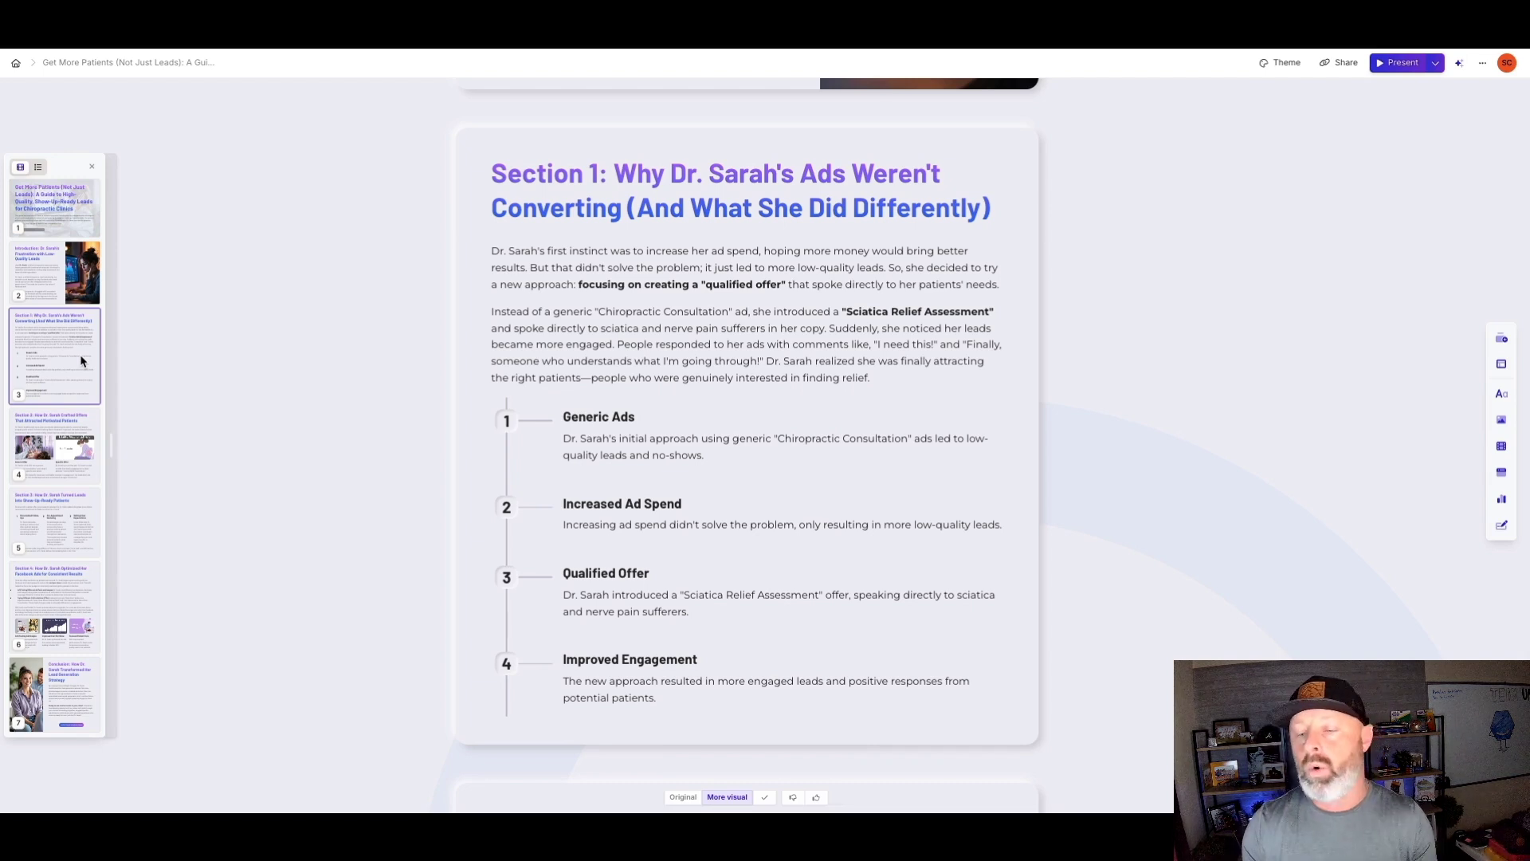
pyautogui.click(46, 697)
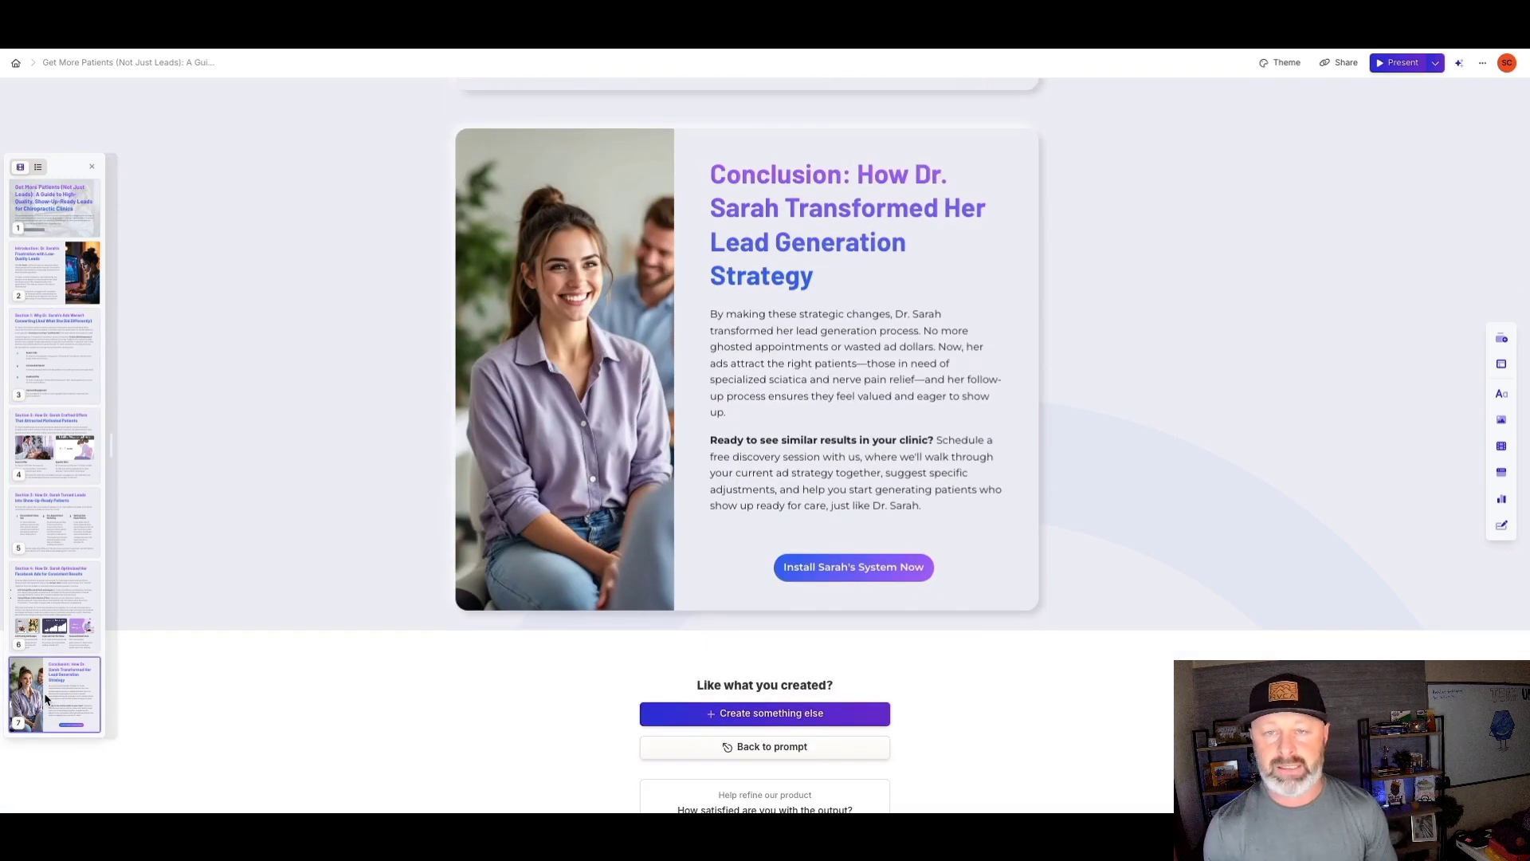